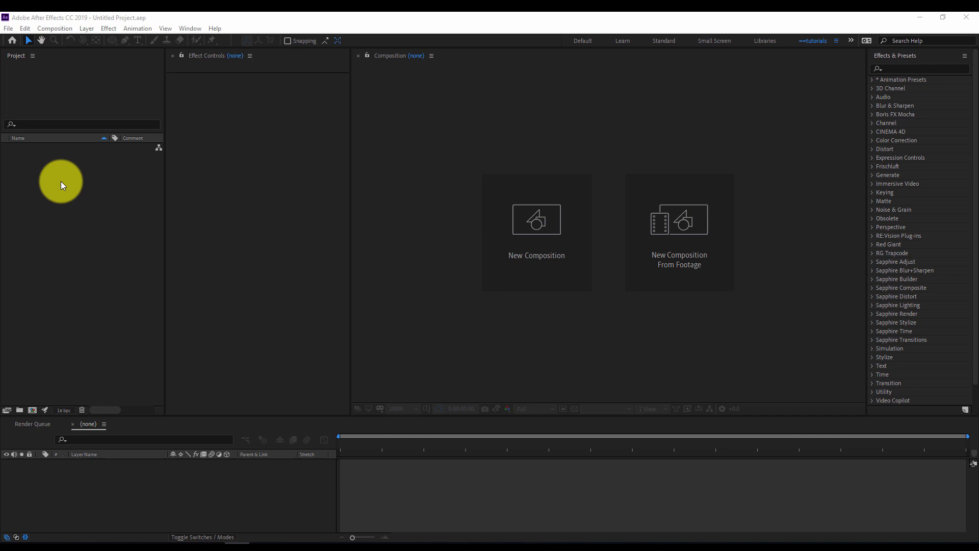
Create a 1000 × 1000 px composition named fire at 25 fps with a 20-second duration
{"action": "right_click", "coordinate": [72, 185]}
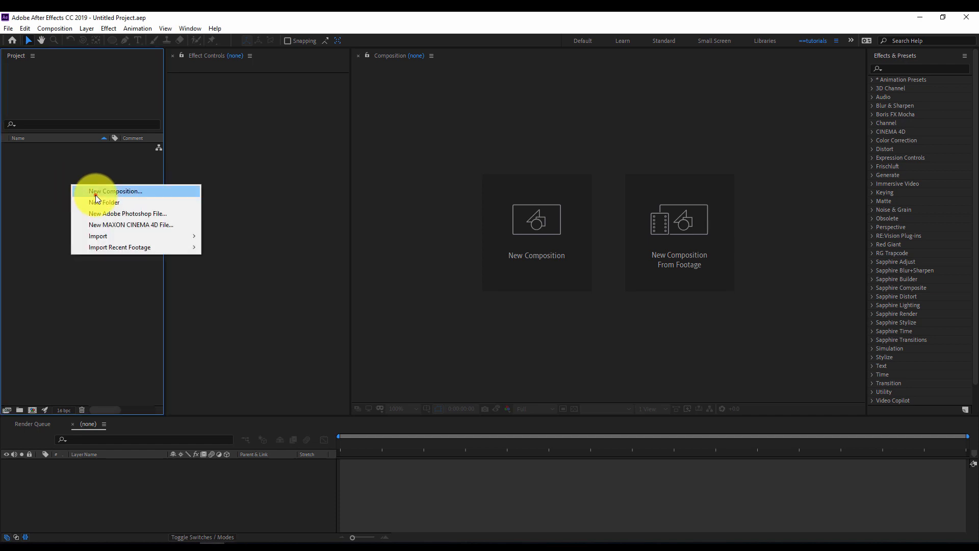
{"action": "left_click", "coordinate": [96, 193]}
{"action": "type", "text": "fire"}
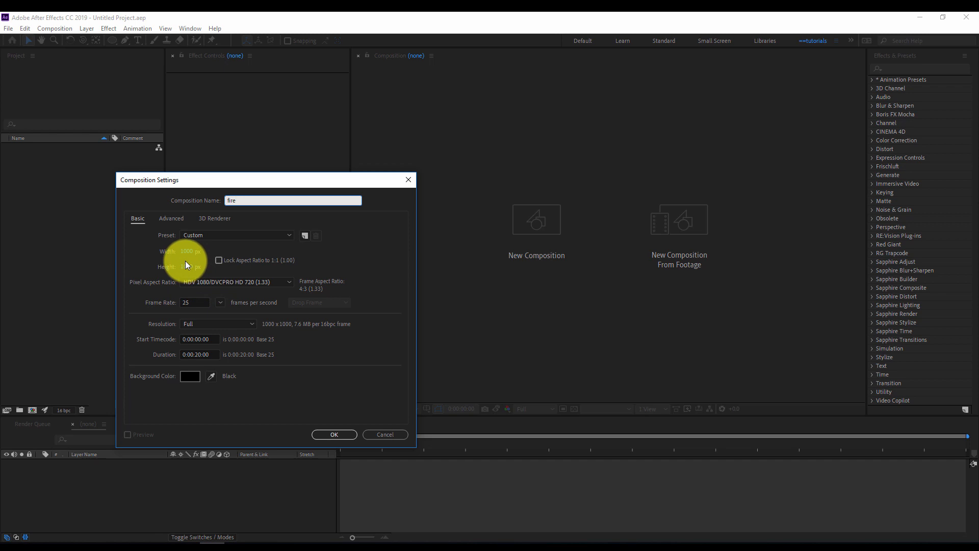
{"action": "left_click", "coordinate": [338, 435]}
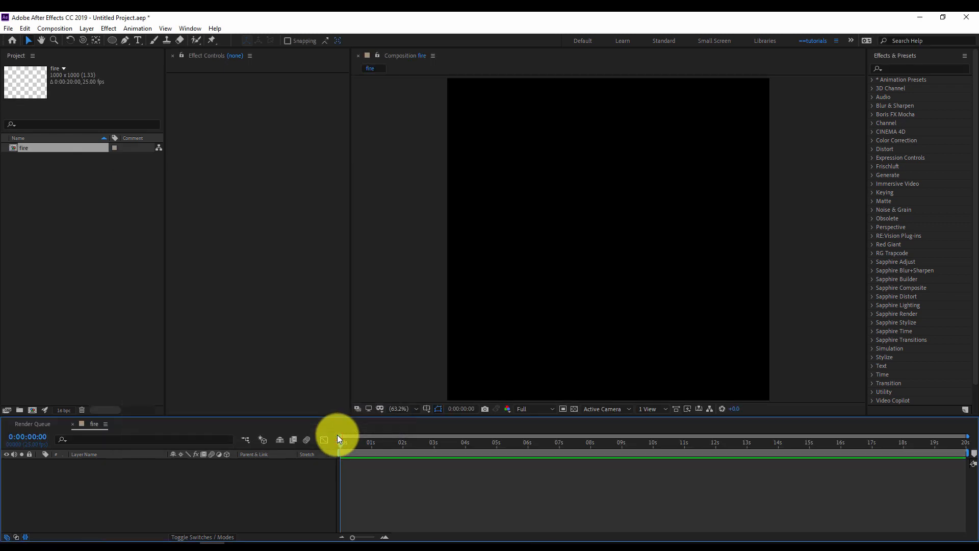
Add a yellow solid layer measuring 1000 × 1000 px to the fire composition
{"action": "right_click", "coordinate": [155, 475]}
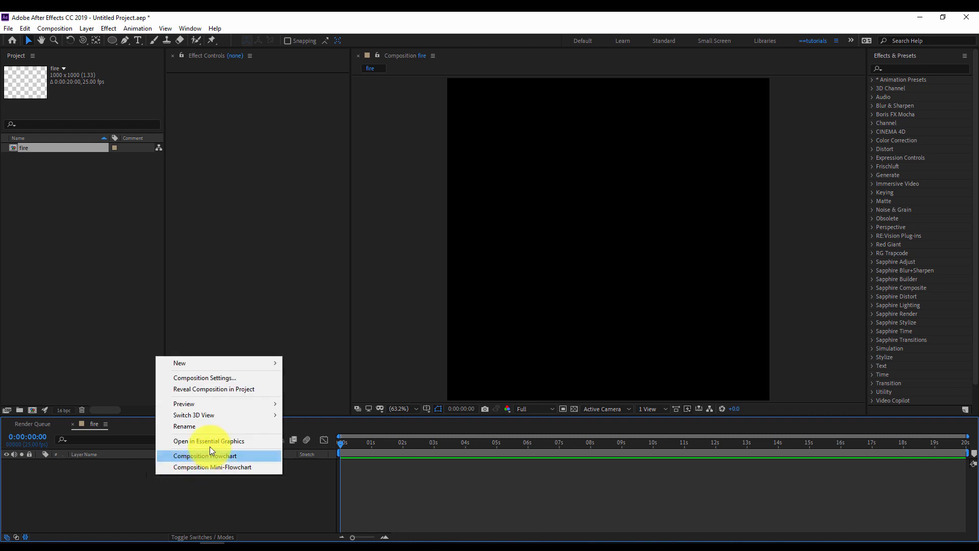
{"action": "mouse_move", "coordinate": [235, 363]}
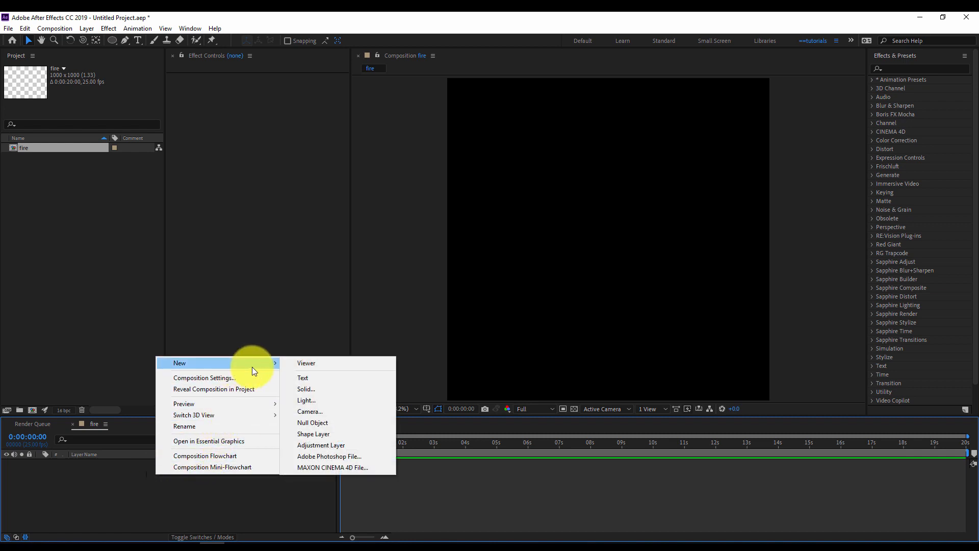
{"action": "left_click", "coordinate": [332, 390]}
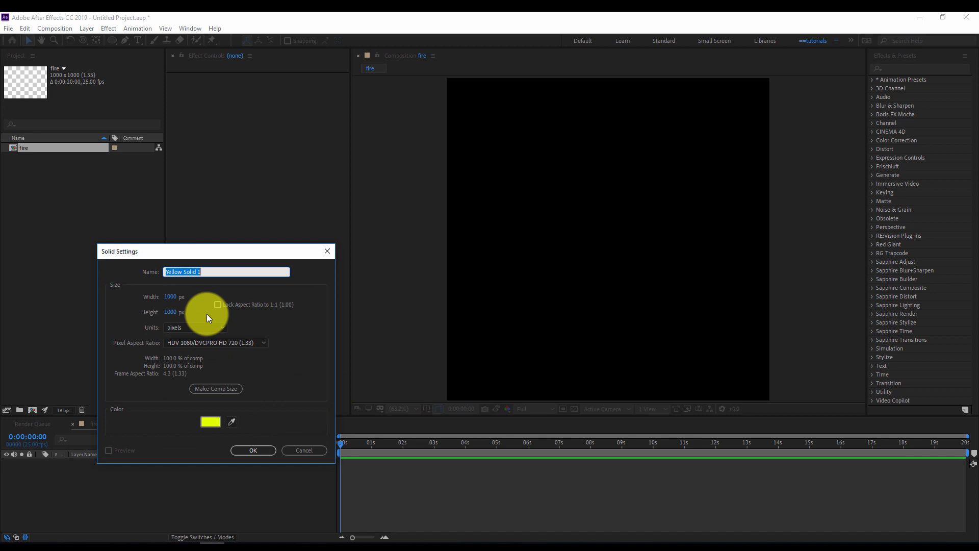
{"action": "left_click", "coordinate": [255, 451]}
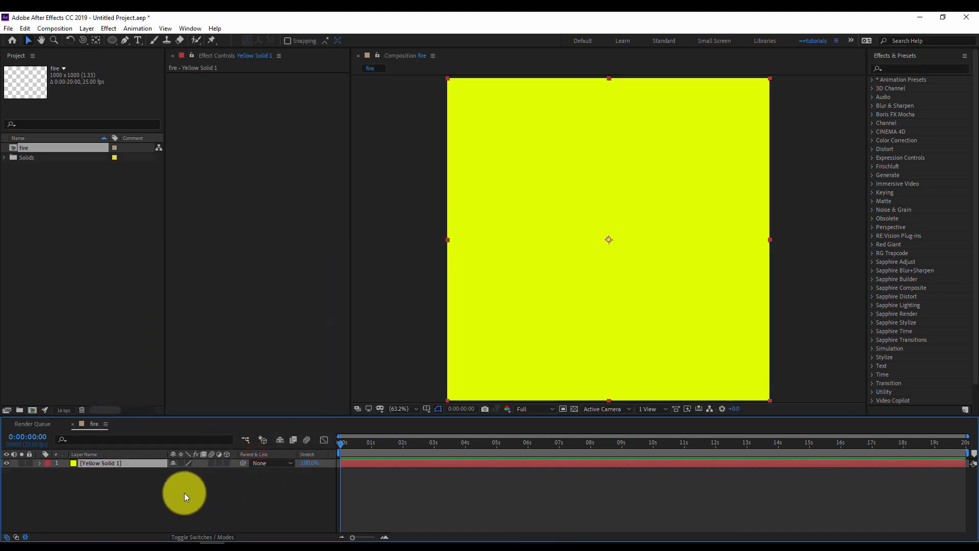
{"action": "left_click", "coordinate": [185, 493]}
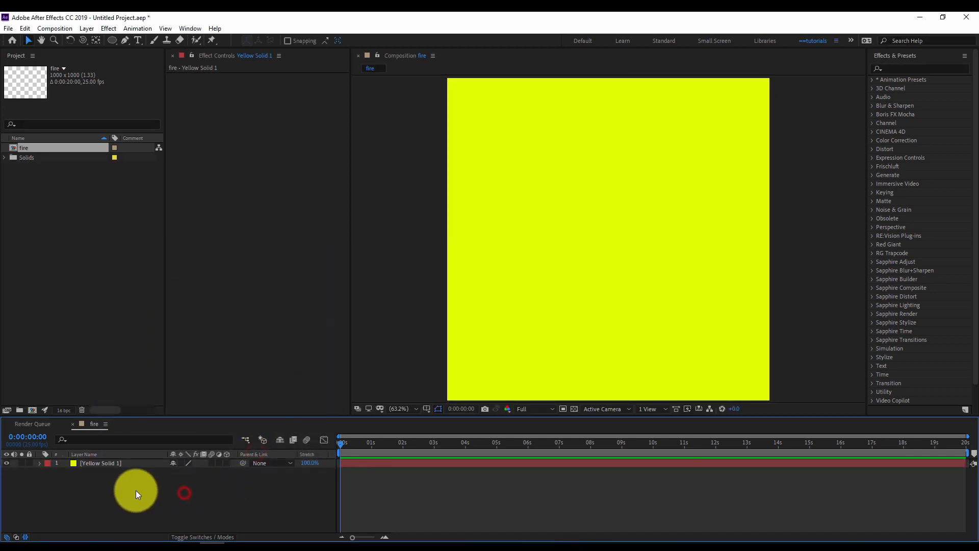
Apply the Turbulent Noise effect to the yellow solid layer
{"action": "right_click", "coordinate": [115, 464]}
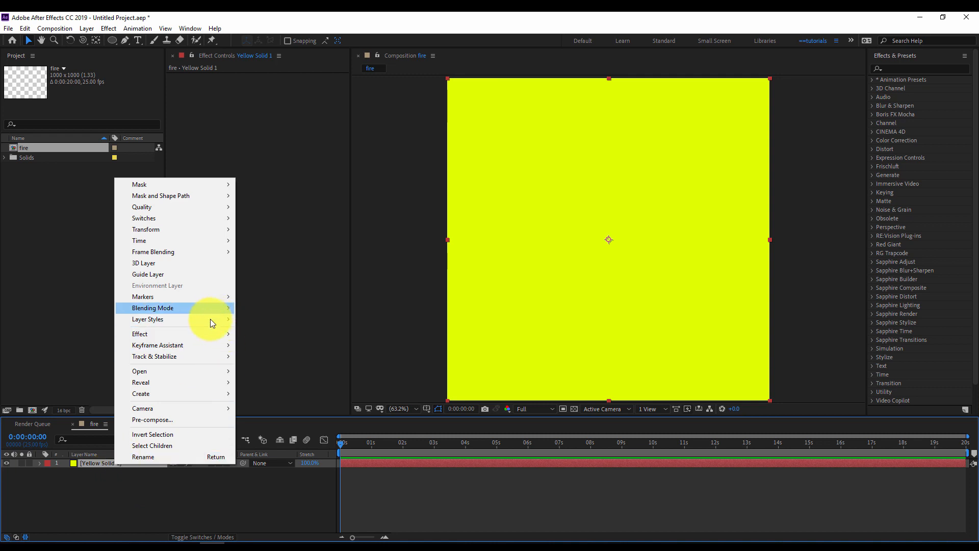
{"action": "mouse_move", "coordinate": [201, 332]}
{"action": "mouse_move", "coordinate": [306, 319]}
{"action": "left_click", "coordinate": [433, 409]}
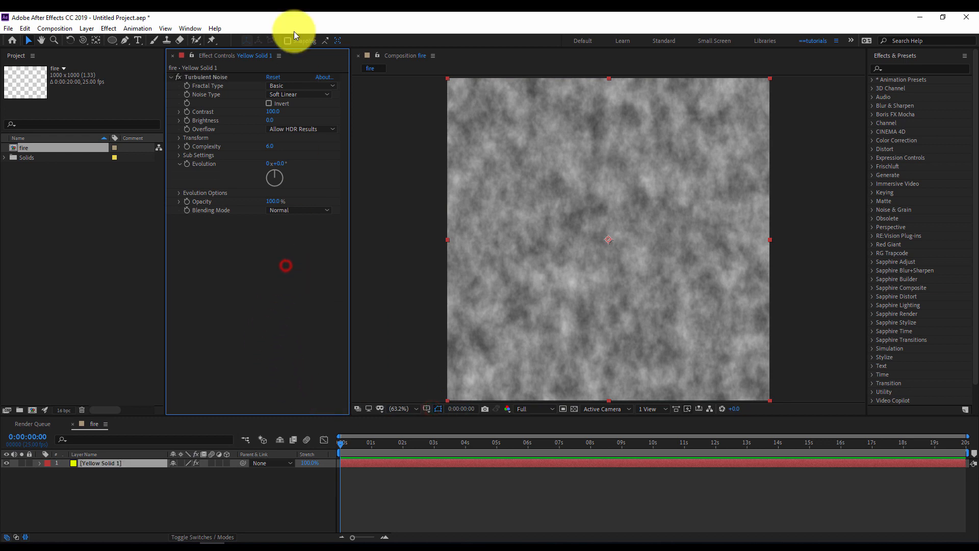
Set the Turbulent Noise fractal type to Cloudy and its brightness to -60
{"action": "left_click", "coordinate": [285, 86]}
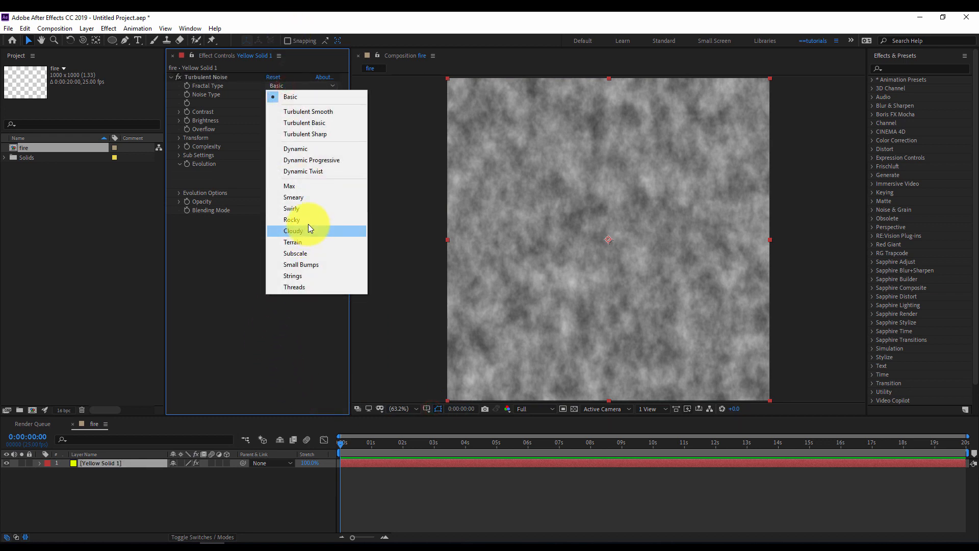
{"action": "left_click", "coordinate": [308, 229]}
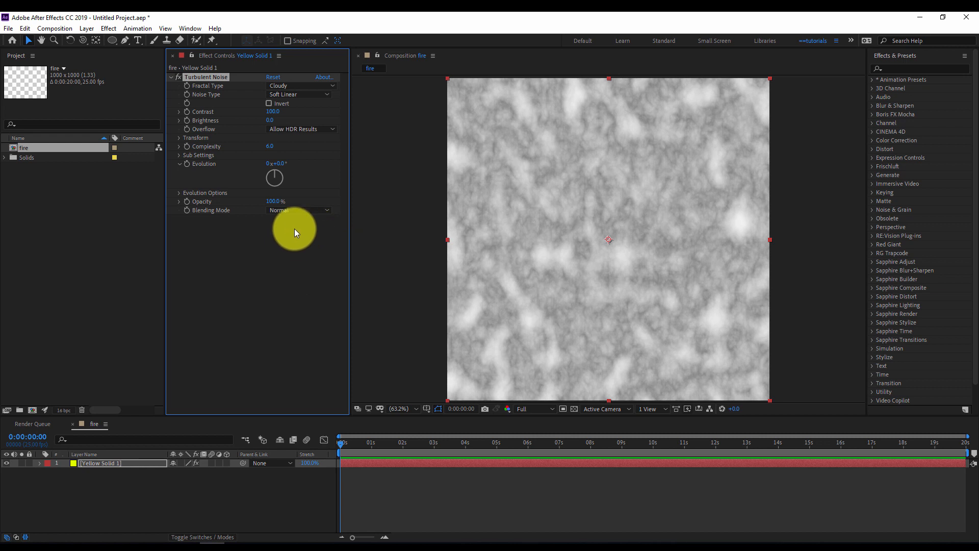
{"action": "left_click", "coordinate": [271, 121]}
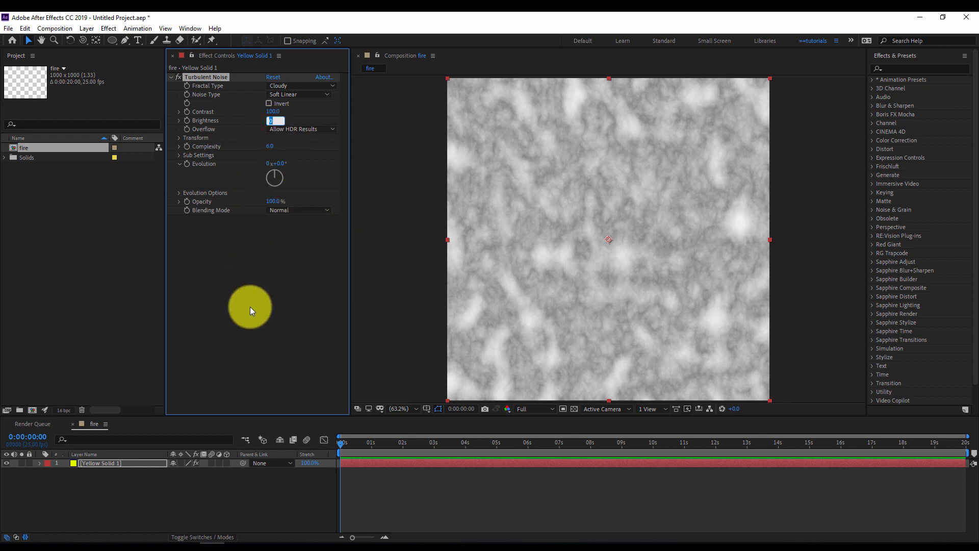
{"action": "key", "text": "Return"}
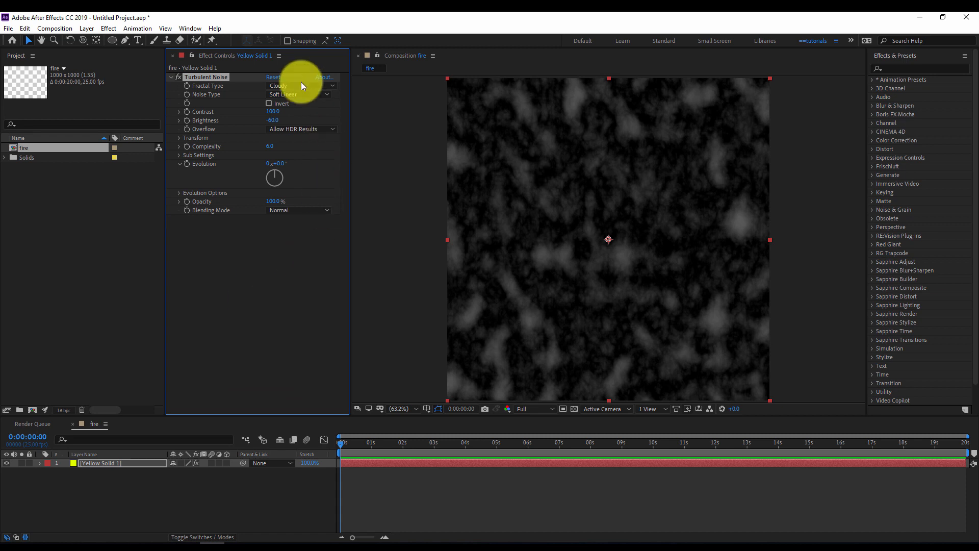
Add an adjustment layer above the yellow solid and rename it simulator
{"action": "left_click", "coordinate": [132, 494]}
{"action": "right_click", "coordinate": [134, 492]}
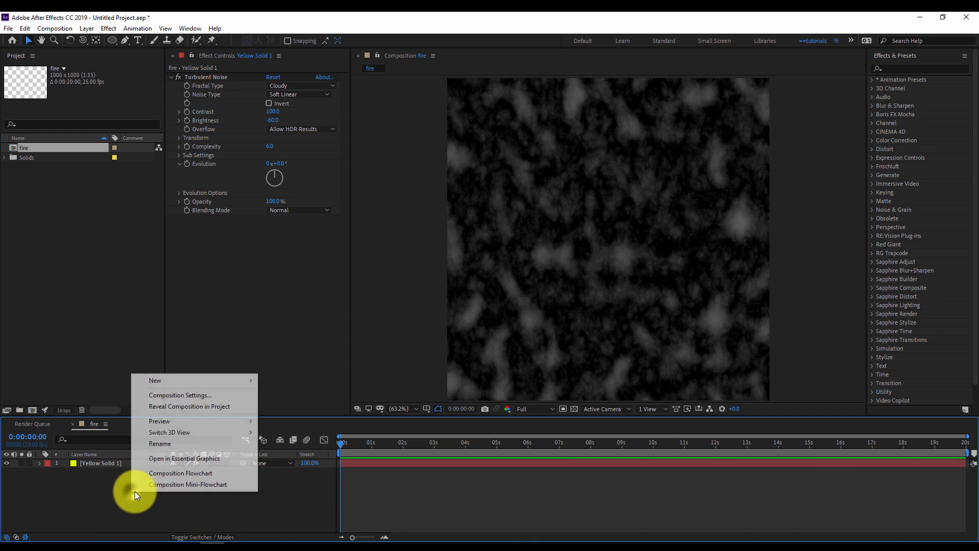
{"action": "mouse_move", "coordinate": [173, 384]}
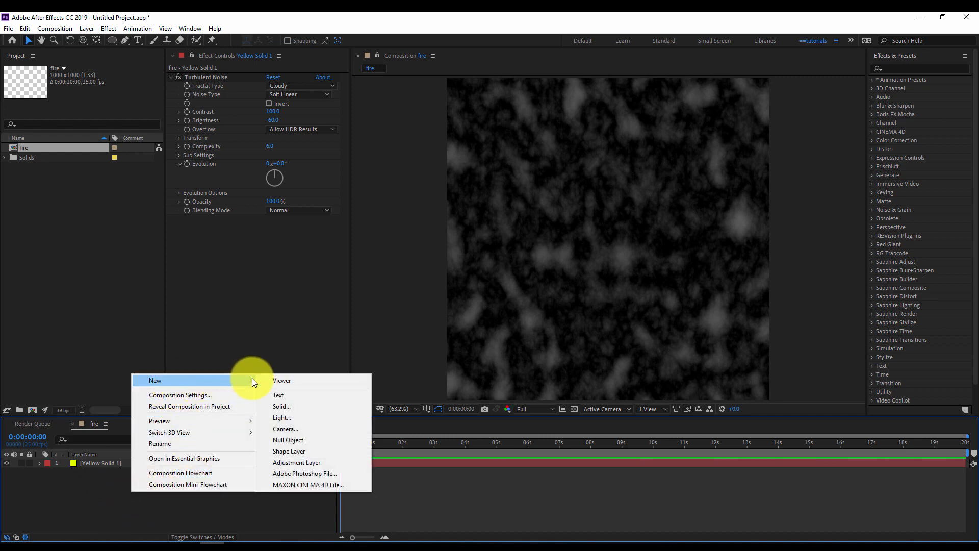
{"action": "left_click", "coordinate": [310, 462]}
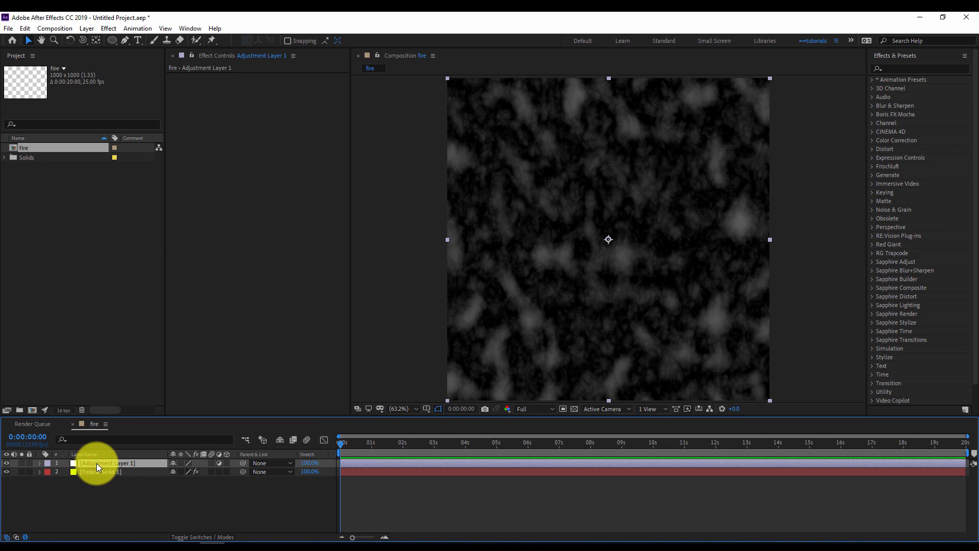
{"action": "key", "text": "Return"}
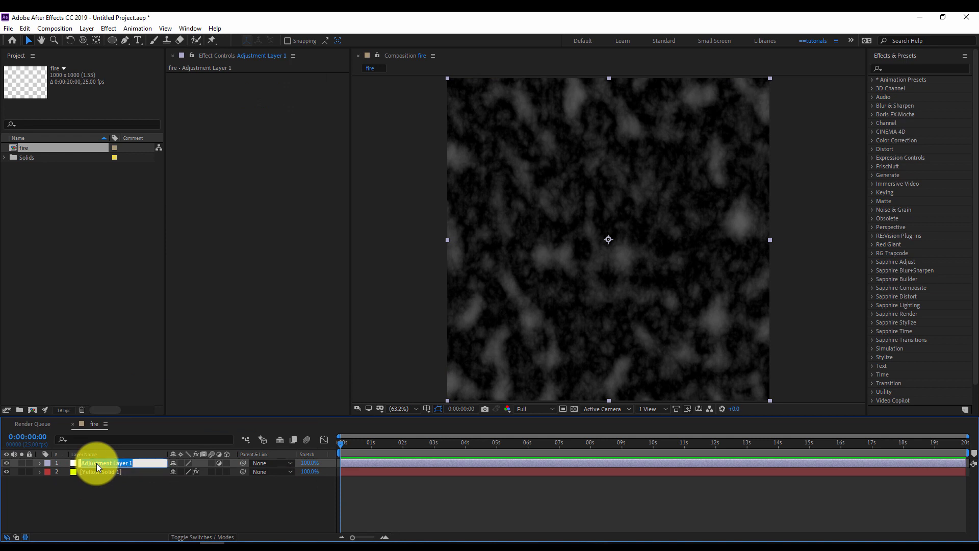
{"action": "type", "text": "simulator"}
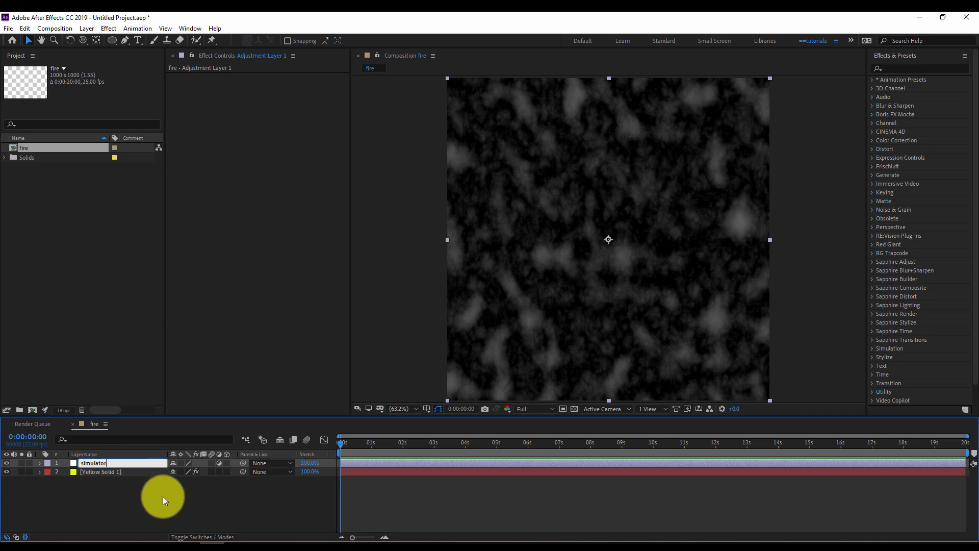
{"action": "left_click", "coordinate": [163, 496]}
Apply the CC Mr. Mercury simulation effect to the simulator layer
{"action": "left_click", "coordinate": [103, 462]}
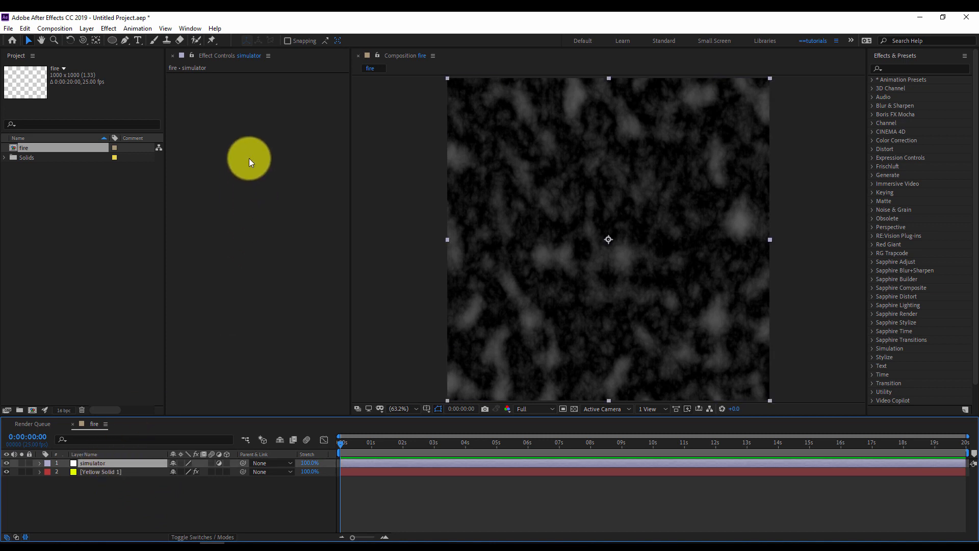
{"action": "right_click", "coordinate": [228, 168]}
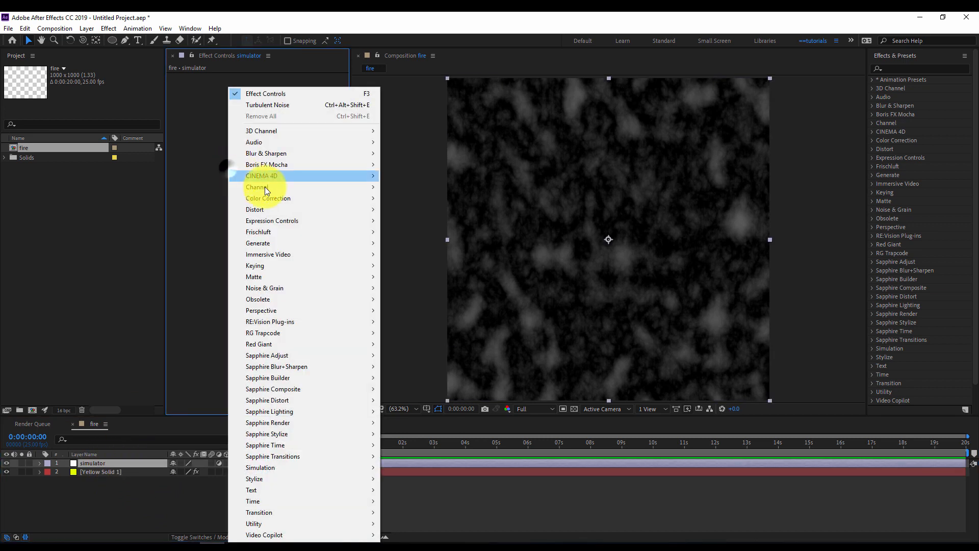
{"action": "mouse_move", "coordinate": [317, 468]}
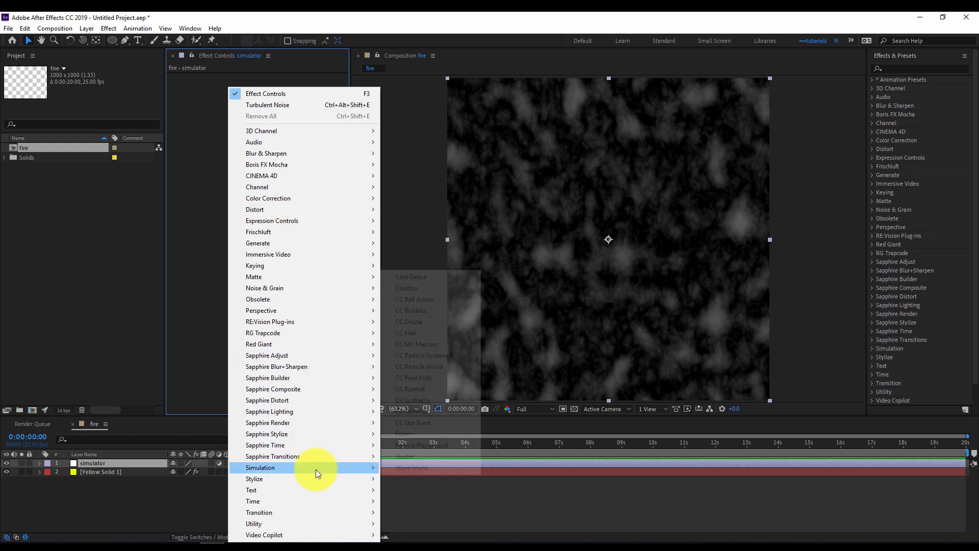
{"action": "left_click", "coordinate": [430, 343]}
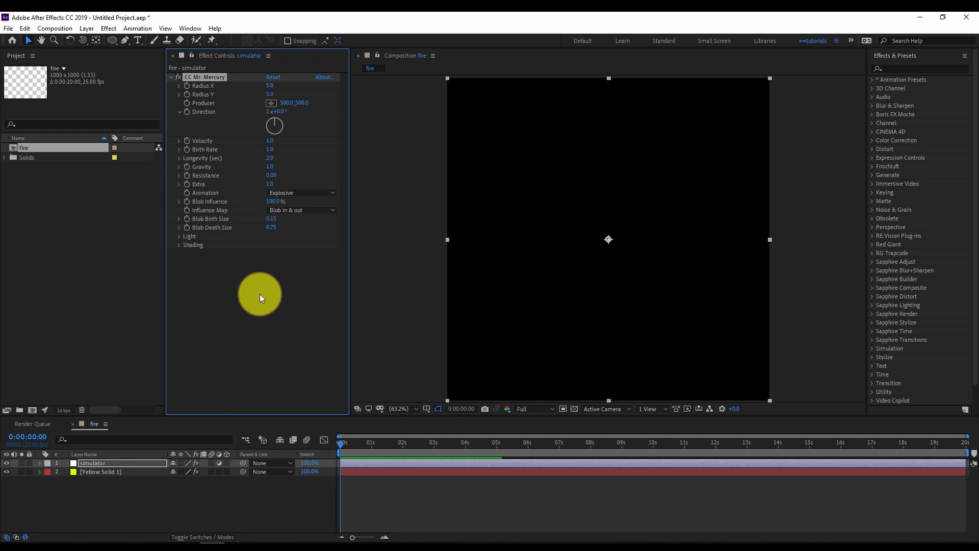
{"action": "left_click", "coordinate": [259, 295]}
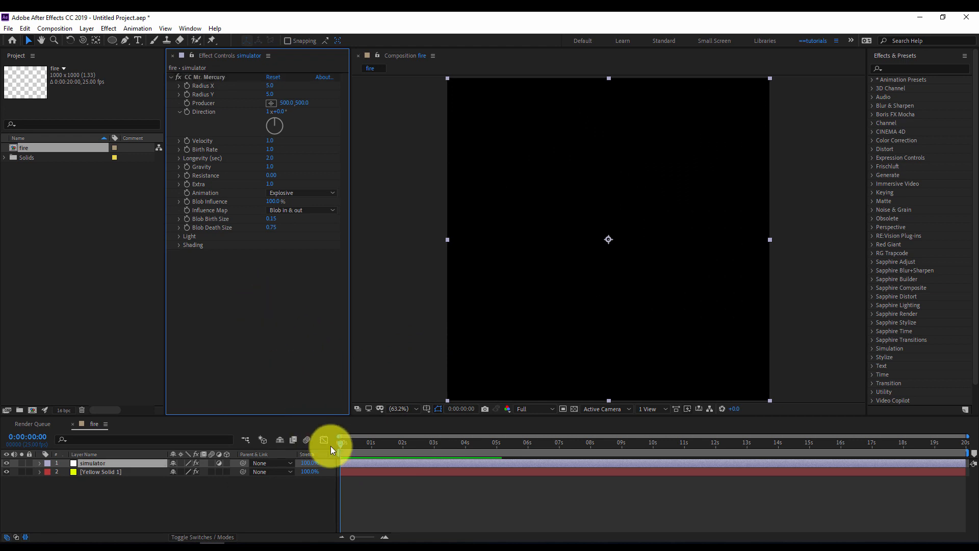
Move the playhead to about 2.5 seconds and set CC Mr. Mercury's Radius X to 10 and Radius Y to 0
{"action": "left_click_drag", "start_coordinate": [347, 442], "coordinate": [421, 456]}
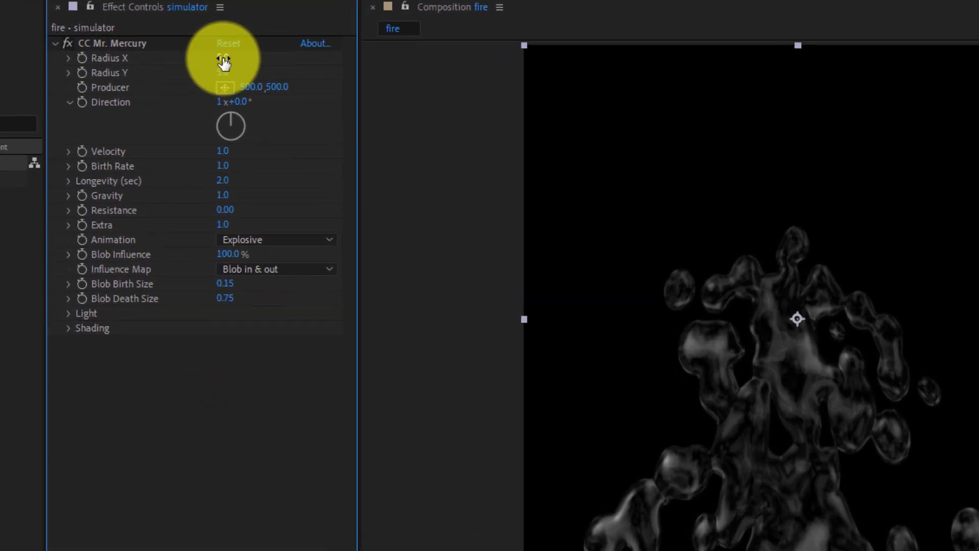
{"action": "left_click", "coordinate": [268, 85]}
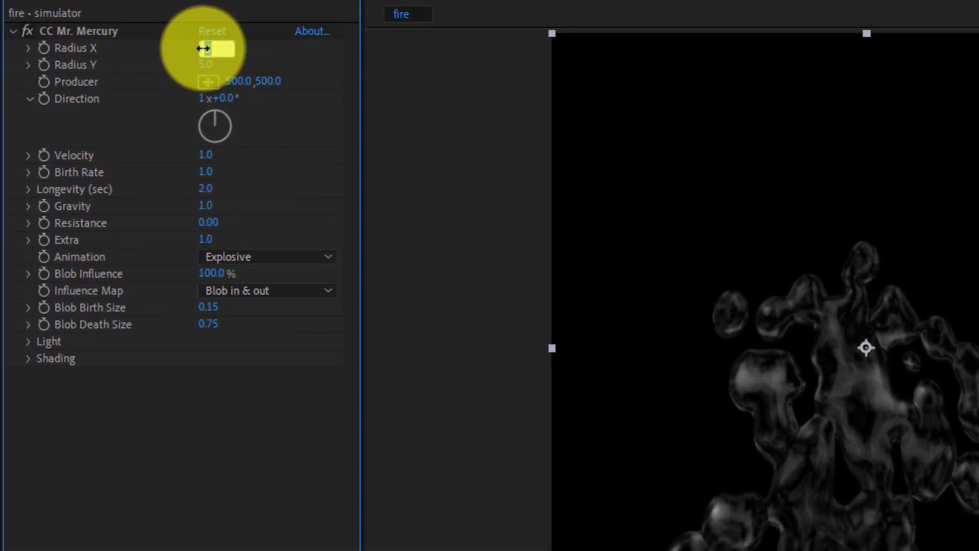
{"action": "type", "text": "40"}
{"action": "key", "text": "Return"}
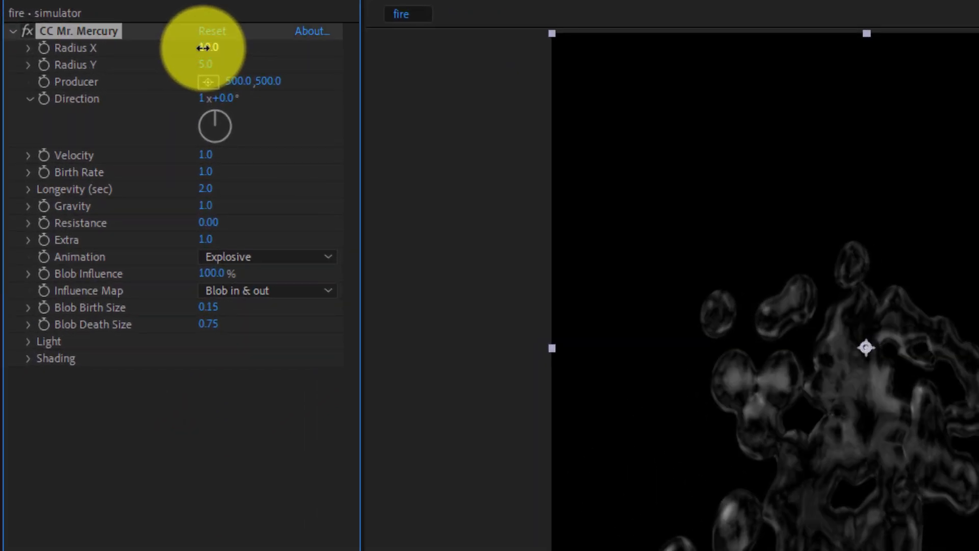
{"action": "left_click", "coordinate": [204, 65]}
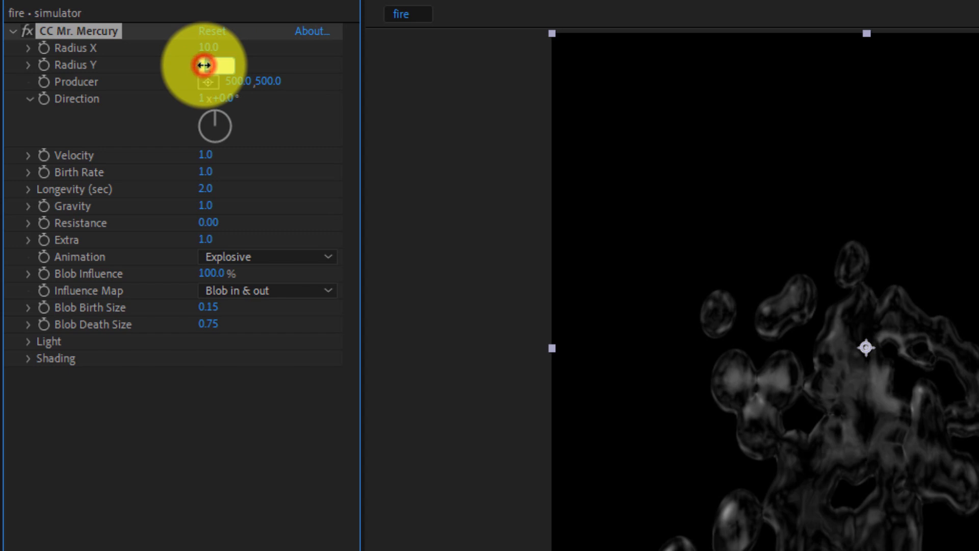
{"action": "type", "text": "0"}
{"action": "key", "text": "Return"}
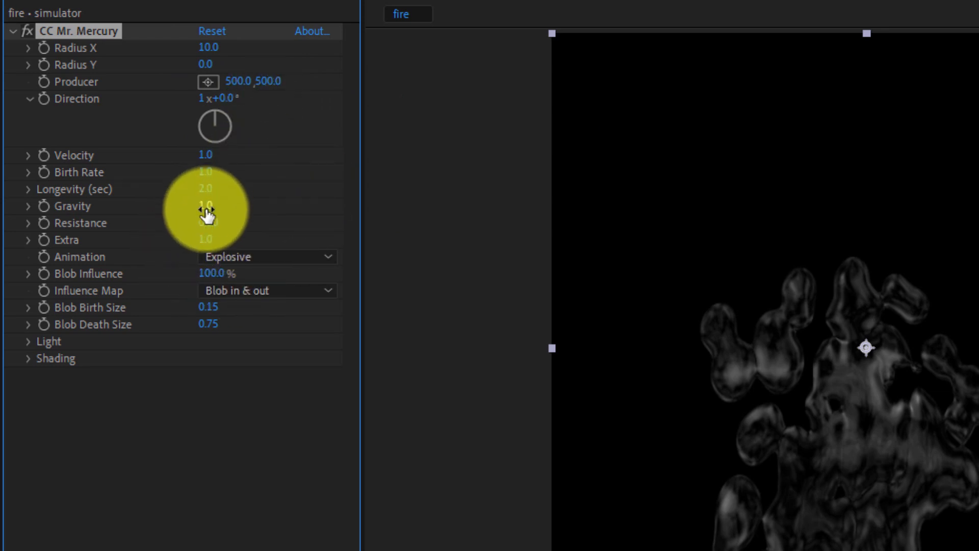
Set CC Mr. Mercury's gravity to -1 and place its producer point near the frame's bottom centre, at about 501.6, 950.9
{"action": "left_click", "coordinate": [206, 208]}
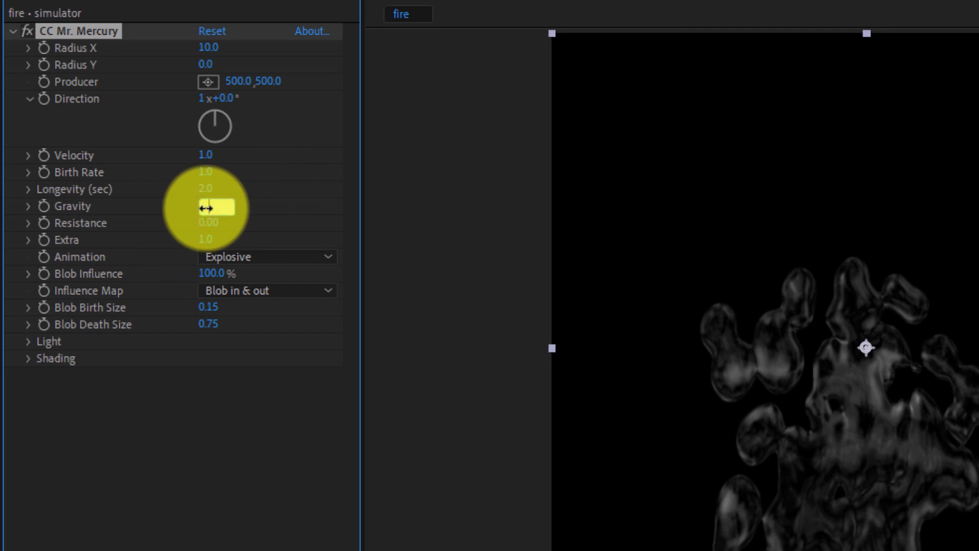
{"action": "key", "text": "Return"}
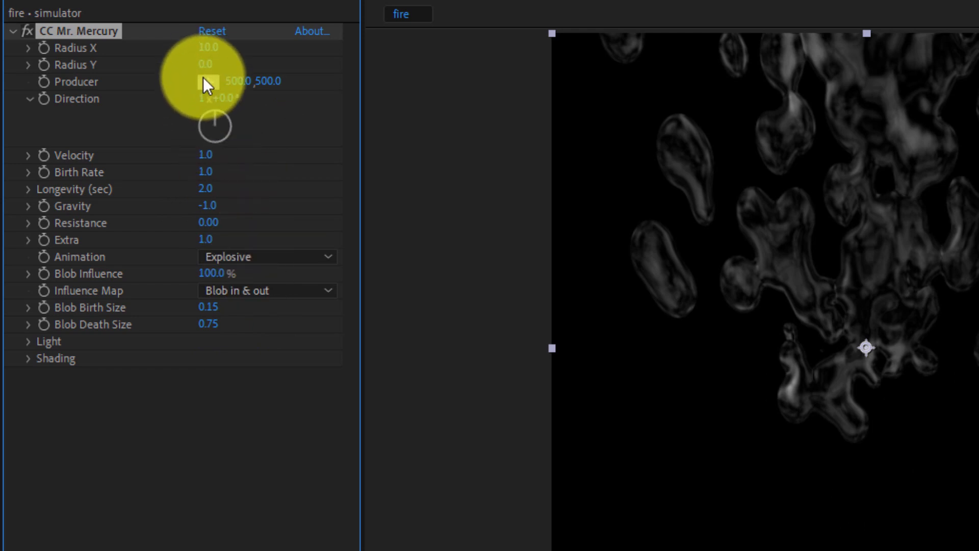
{"action": "left_click", "coordinate": [207, 82]}
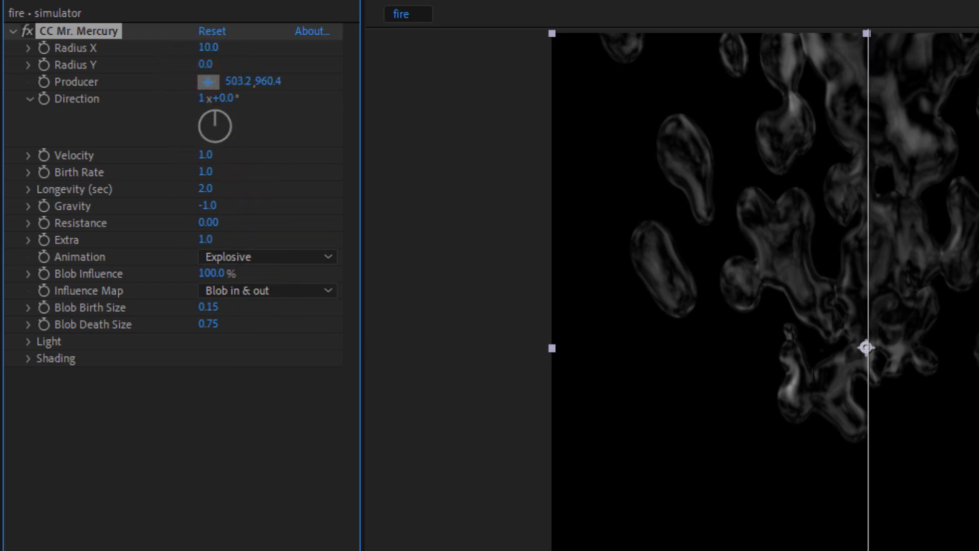
{"action": "left_click", "coordinate": [866, 347]}
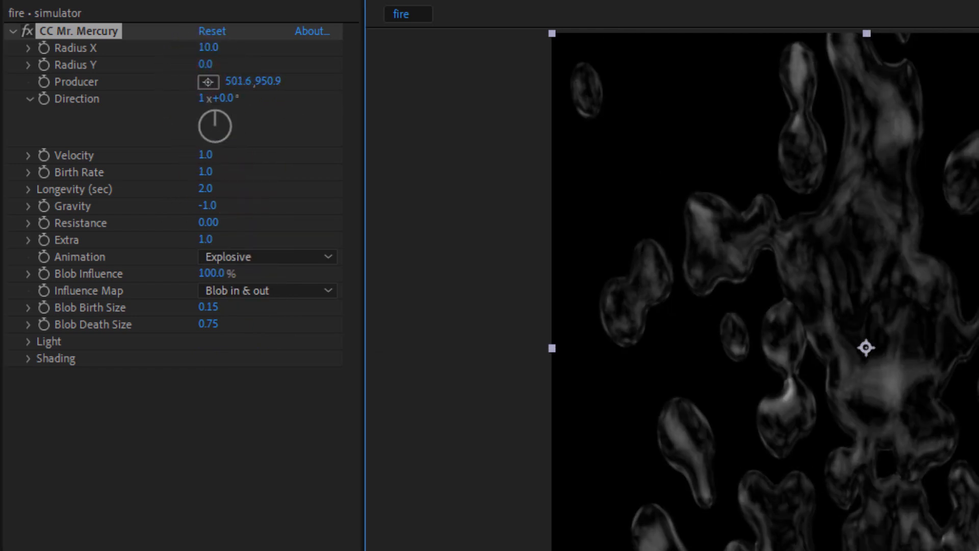
Set the velocity of the CC Mr. Mercury effect to 0
{"action": "left_click", "coordinate": [205, 157]}
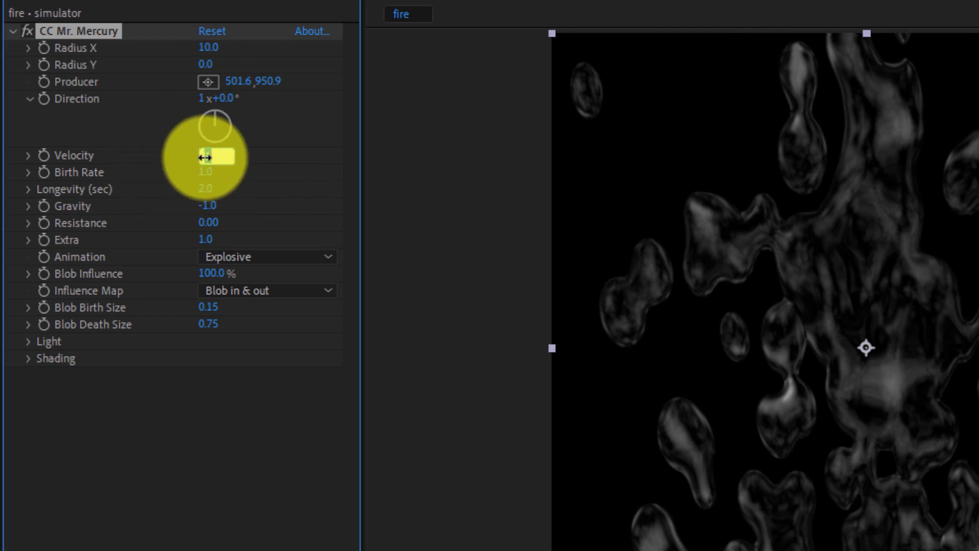
{"action": "type", "text": "0"}
{"action": "key", "text": "Return"}
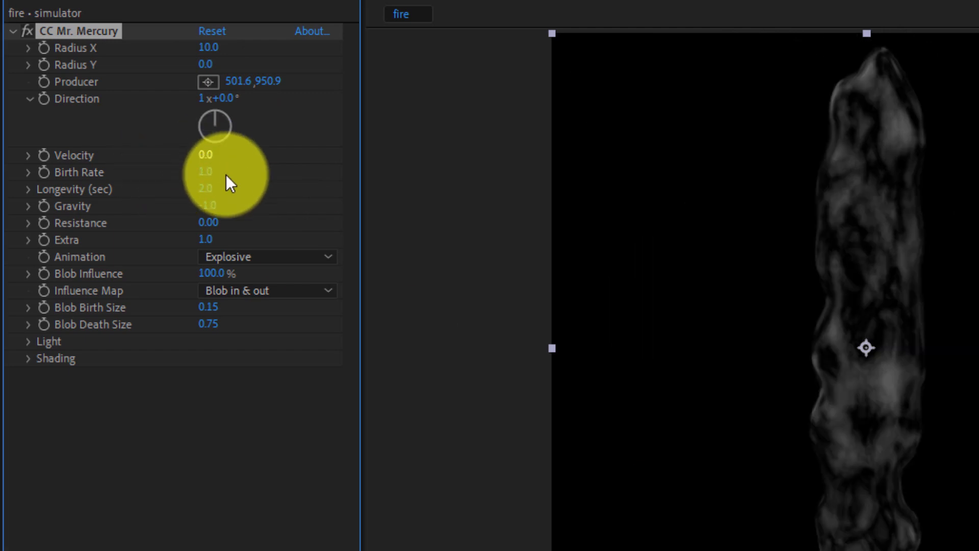
Set CC Mr. Mercury's Blob Birth Size to 0.5 and Blob Death Size to 0
{"action": "left_click", "coordinate": [208, 308]}
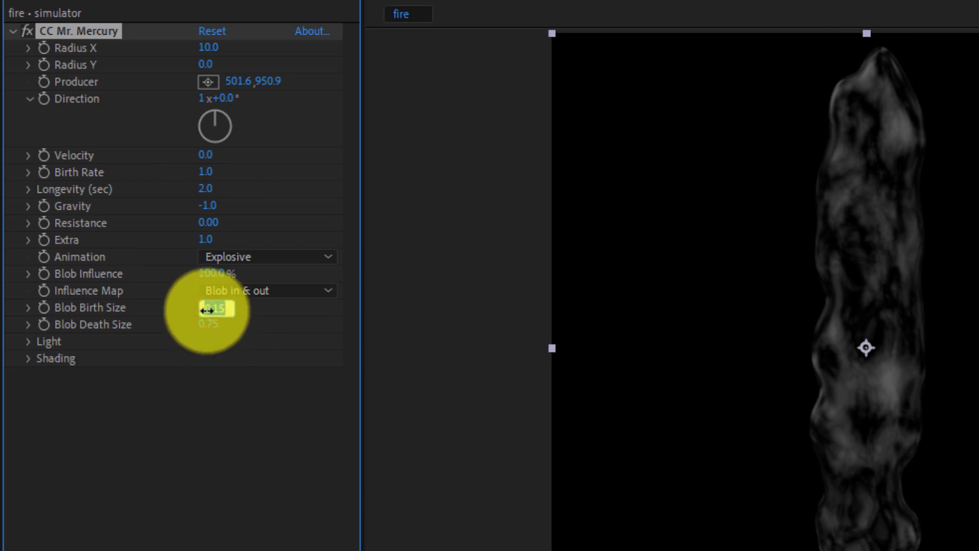
{"action": "type", "text": "0.5"}
{"action": "key", "text": "Return"}
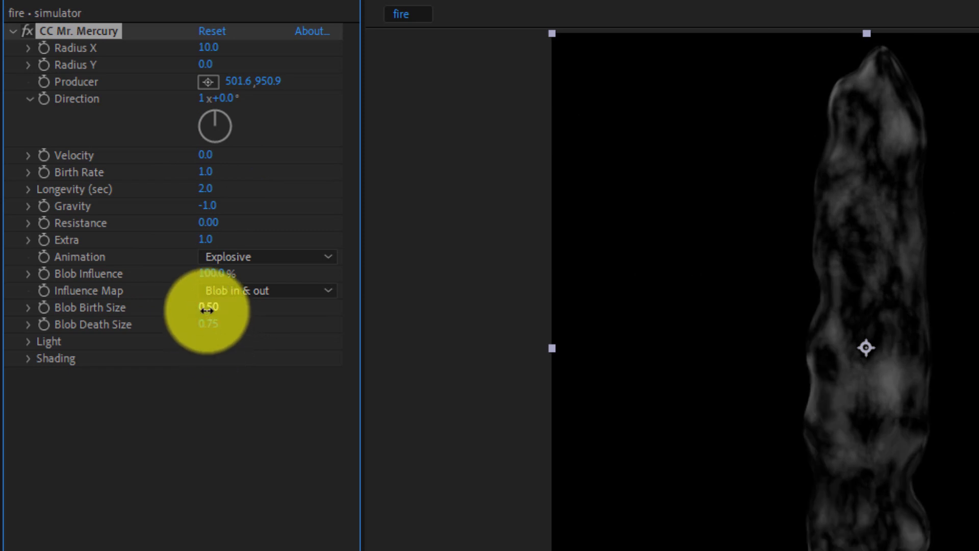
{"action": "left_click", "coordinate": [209, 325]}
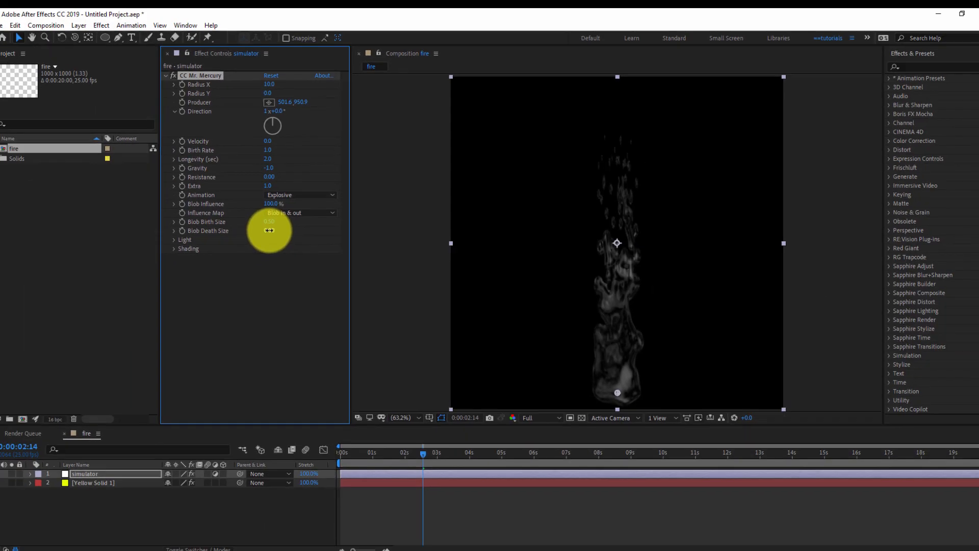
{"action": "type", "text": "0"}
{"action": "key", "text": "Return"}
Preview the particle simulation and place the playhead at 2 seconds
{"action": "left_click", "coordinate": [378, 482]}
{"action": "key", "text": "space"}
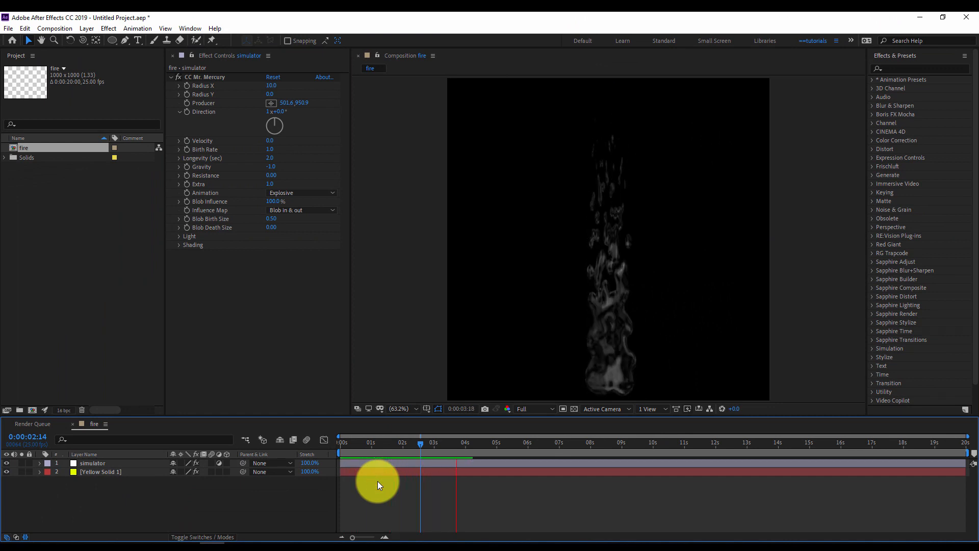
{"action": "left_click", "coordinate": [403, 442]}
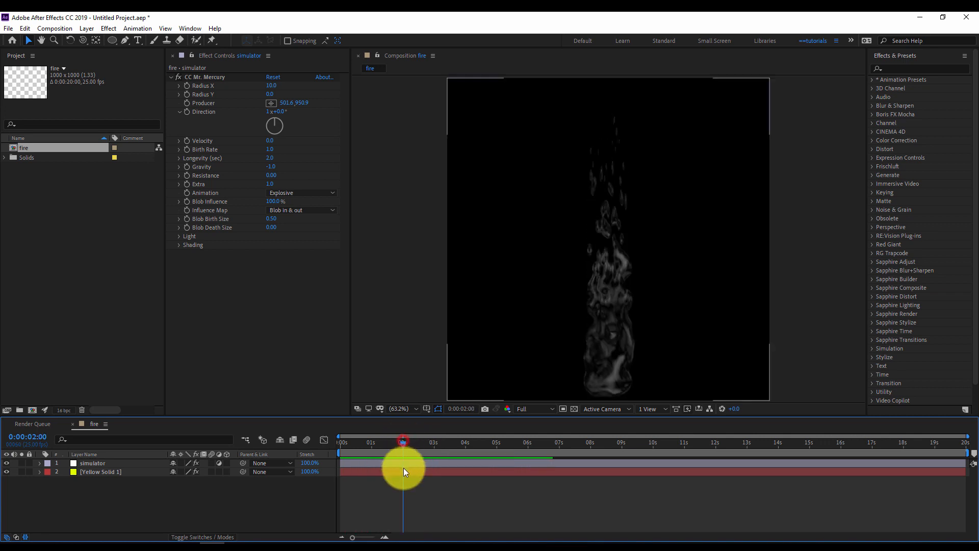
Add a new adjustment layer to the fire composition and name it firelook
{"action": "right_click", "coordinate": [319, 500]}
{"action": "mouse_move", "coordinate": [295, 389]}
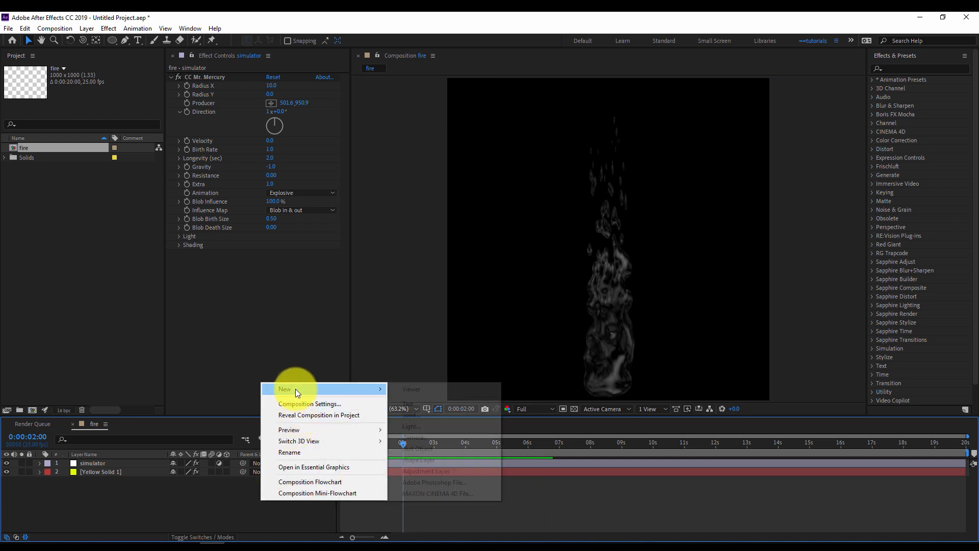
{"action": "left_click", "coordinate": [432, 470]}
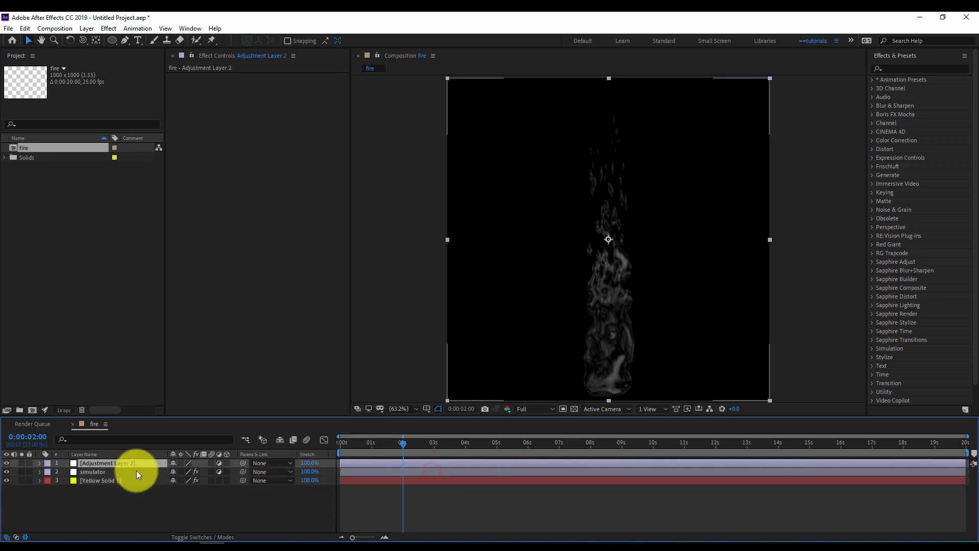
{"action": "key", "text": "Return"}
{"action": "type", "text": "fi"}
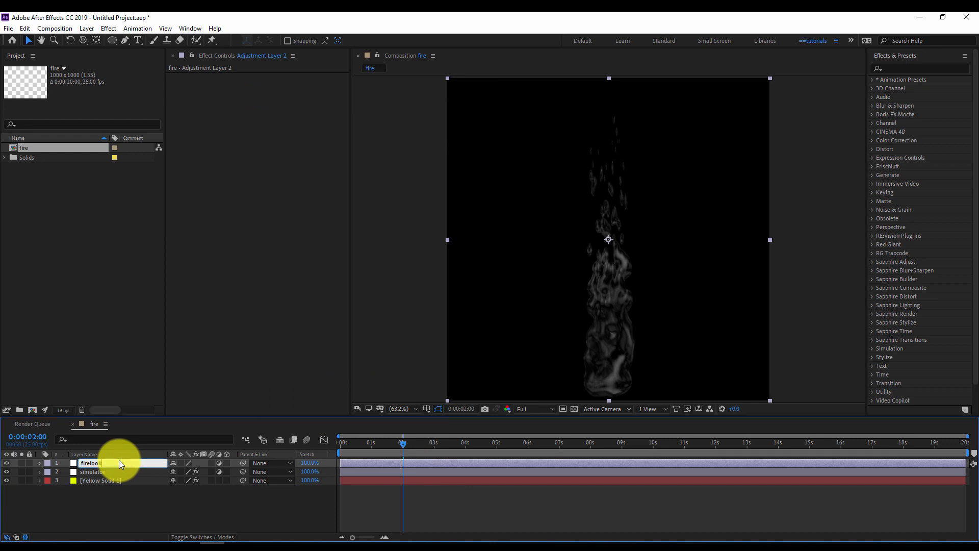
{"action": "type", "text": "relook"}
{"action": "left_click", "coordinate": [118, 510]}
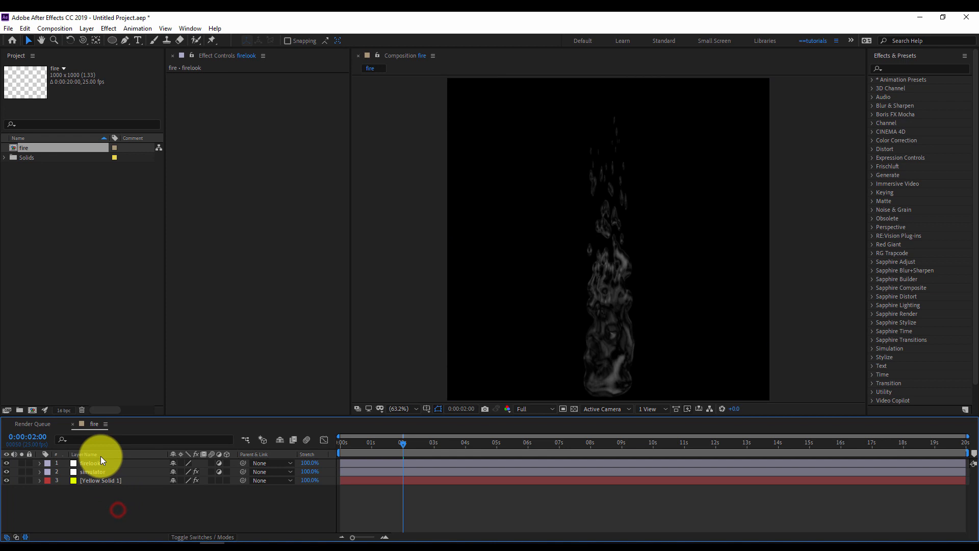
Apply the CC Vector Blur effect to the firelook adjustment layer
{"action": "left_click", "coordinate": [100, 463]}
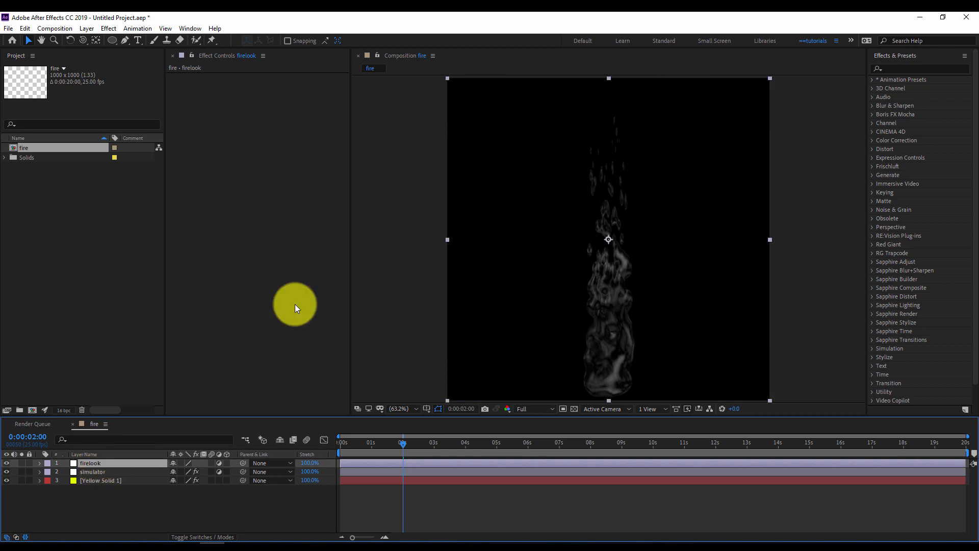
{"action": "right_click", "coordinate": [235, 195]}
{"action": "mouse_move", "coordinate": [241, 179]}
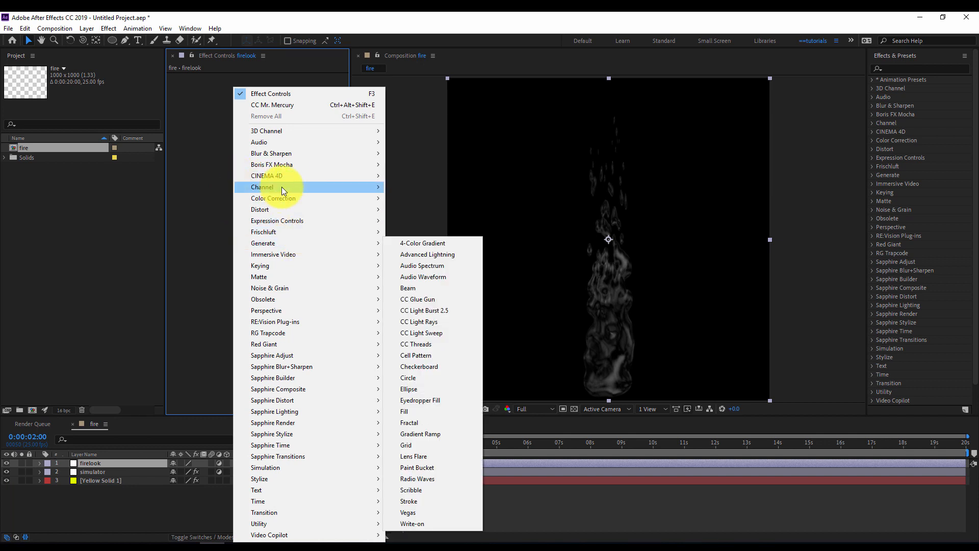
{"action": "mouse_move", "coordinate": [282, 154]}
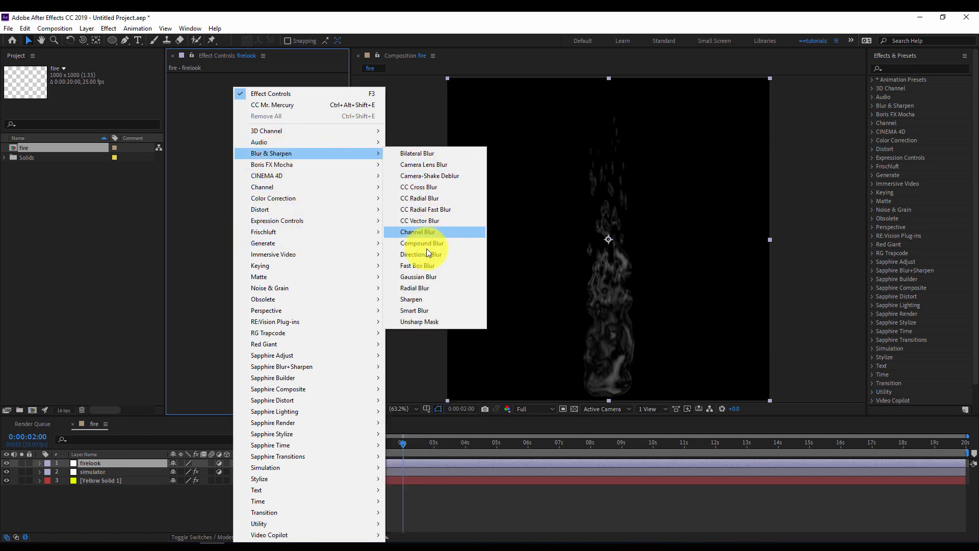
{"action": "left_click", "coordinate": [434, 221]}
{"action": "left_click", "coordinate": [256, 196]}
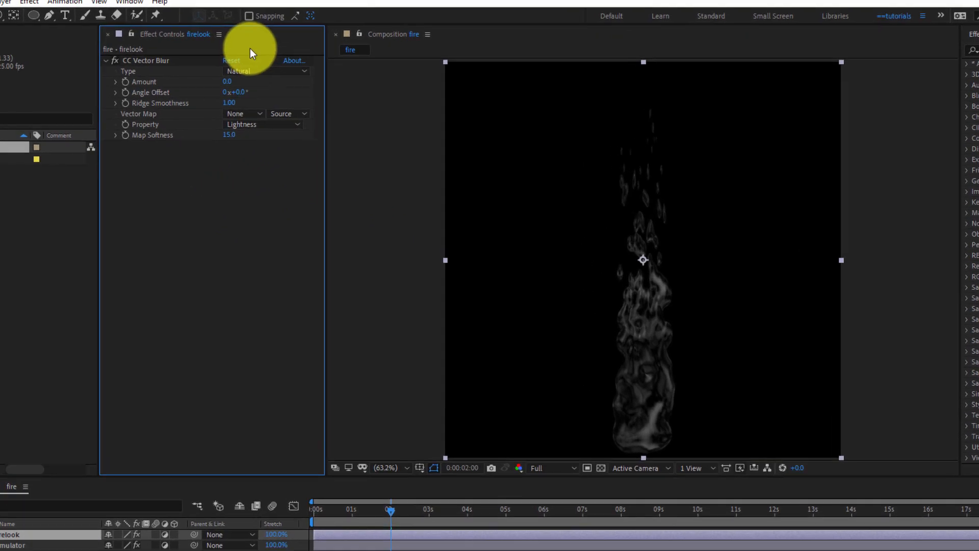
Set CC Vector Blur's type to Direction Fading and its amount to -75
{"action": "left_click", "coordinate": [289, 86]}
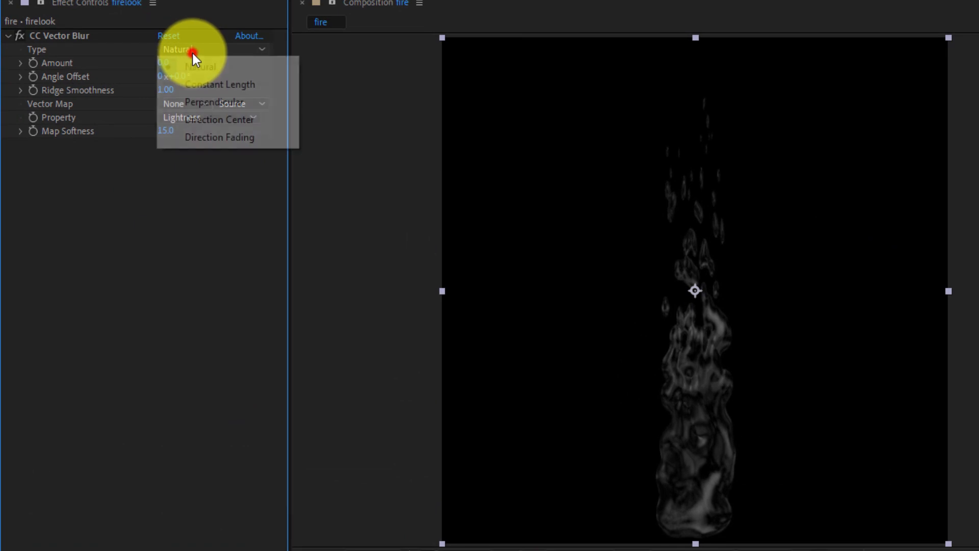
{"action": "left_click", "coordinate": [232, 136]}
{"action": "left_click", "coordinate": [178, 176]}
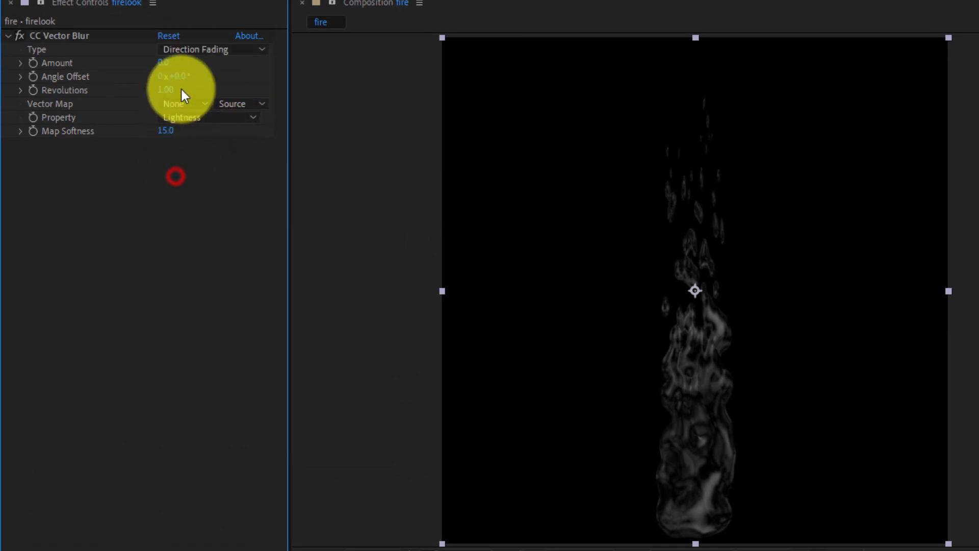
{"action": "left_click", "coordinate": [163, 62]}
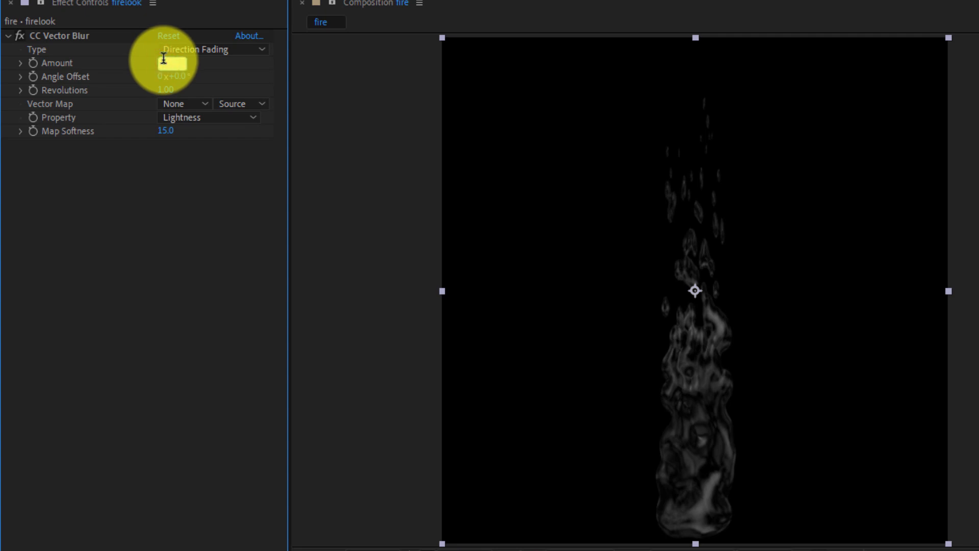
{"action": "type", "text": "75"}
{"action": "key", "text": "Return"}
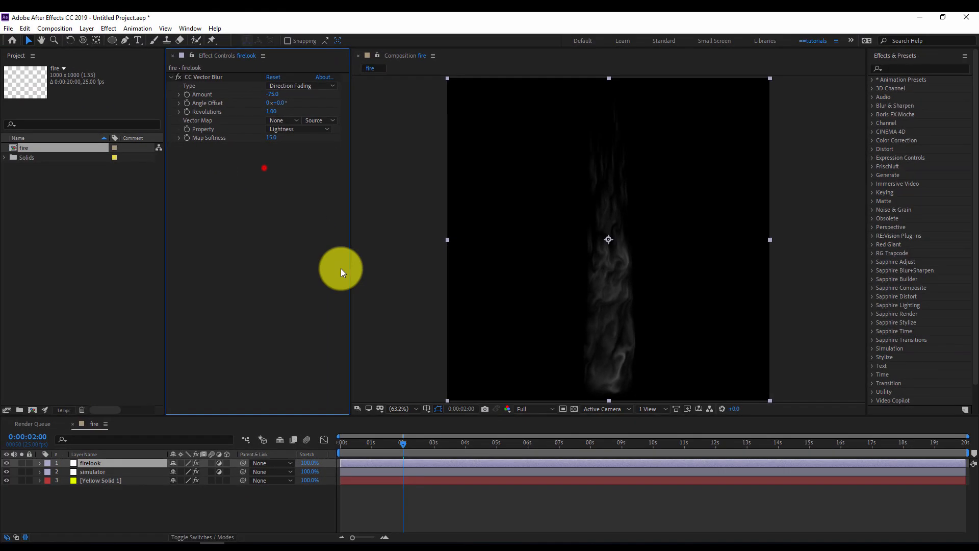
Preview the blurred fire animation and place the playhead at 0:00:01:14
{"action": "left_click_drag", "start_coordinate": [403, 441], "coordinate": [460, 440]}
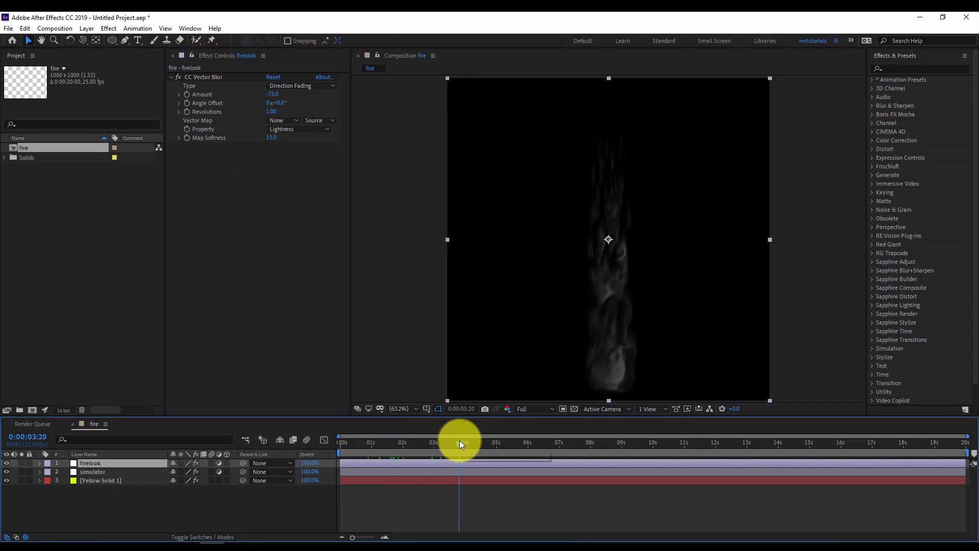
{"action": "key", "text": "space"}
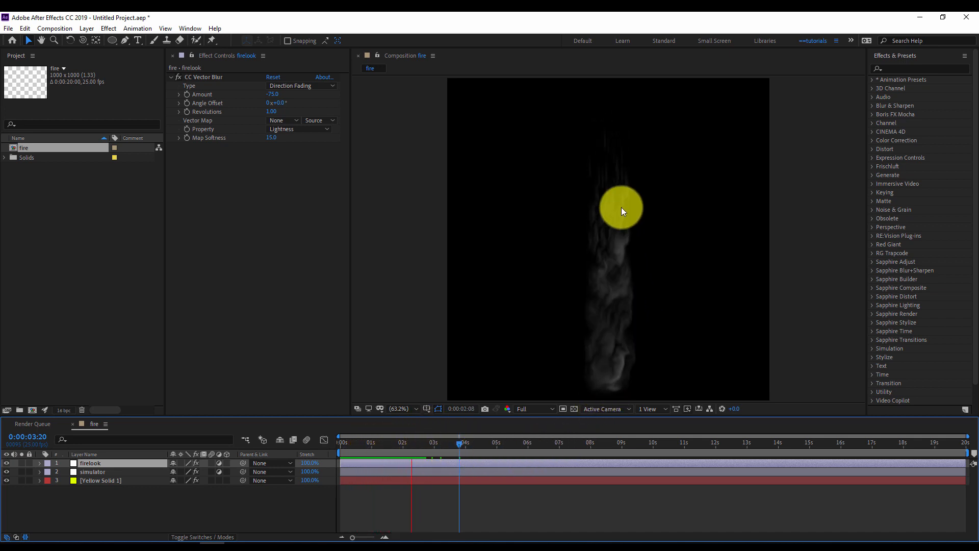
{"action": "left_click", "coordinate": [389, 444]}
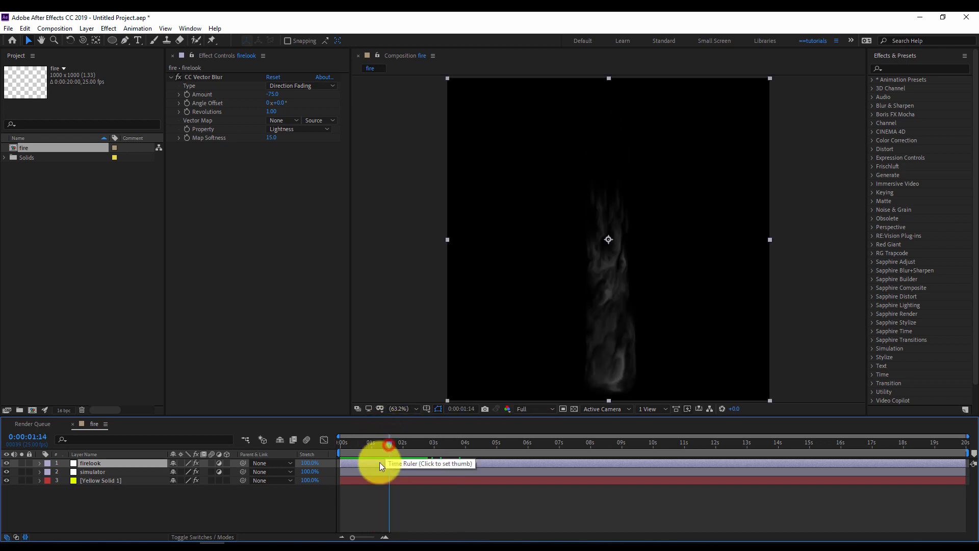
Give the yellow solid's Turbulent Noise Offset Turbulence the expression [500,-time*500], and collapse all layer properties
{"action": "left_click", "coordinate": [94, 479]}
{"action": "left_click", "coordinate": [274, 262]}
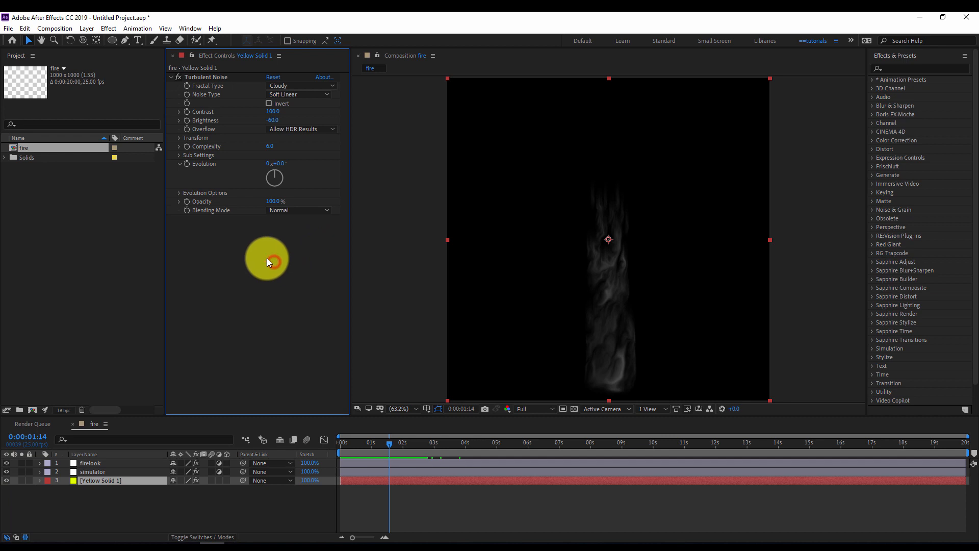
{"action": "left_click", "coordinate": [179, 137]}
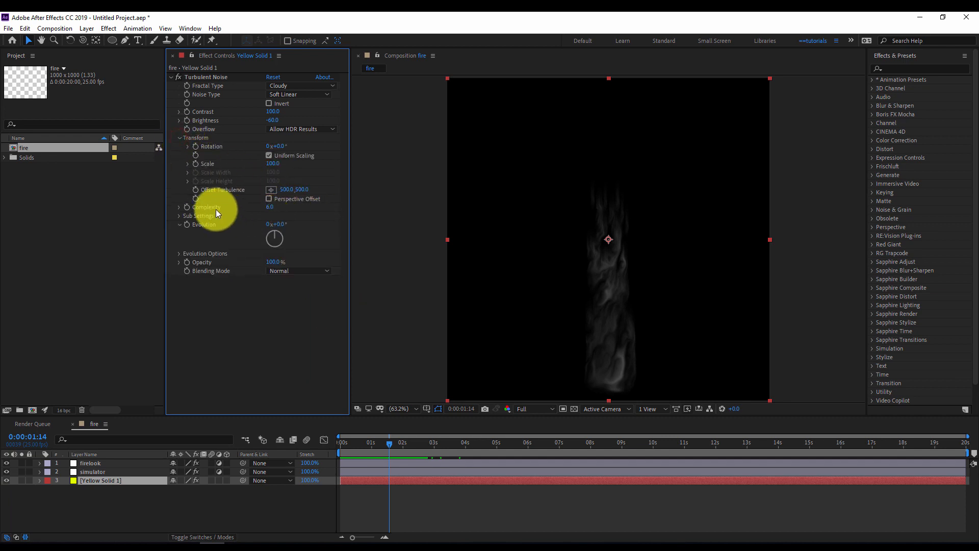
{"action": "left_click", "coordinate": [196, 189], "text": "alt"}
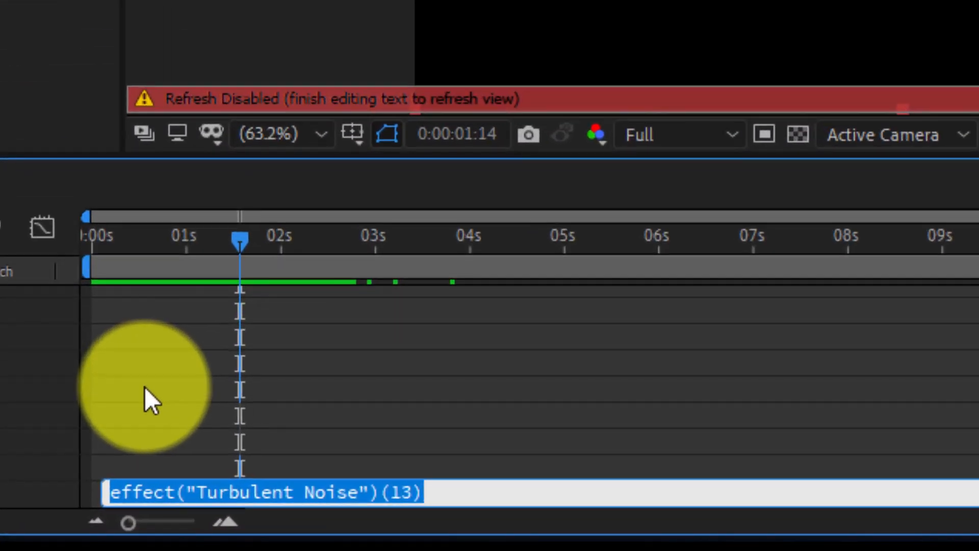
{"action": "type", "text": "[500,"}
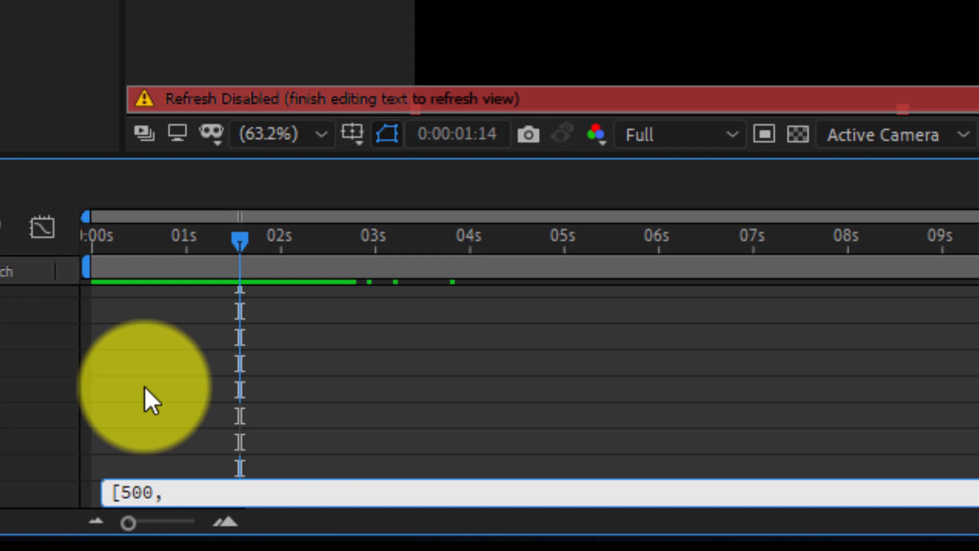
{"action": "type", "text": "-ti"}
{"action": "type", "text": "me*"}
{"action": "type", "text": "500"}
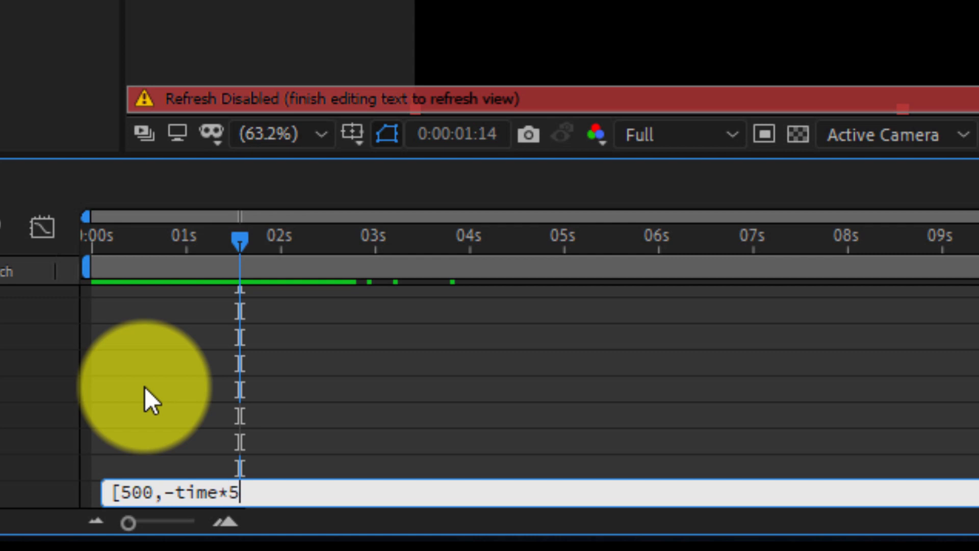
{"action": "type", "text": "]"}
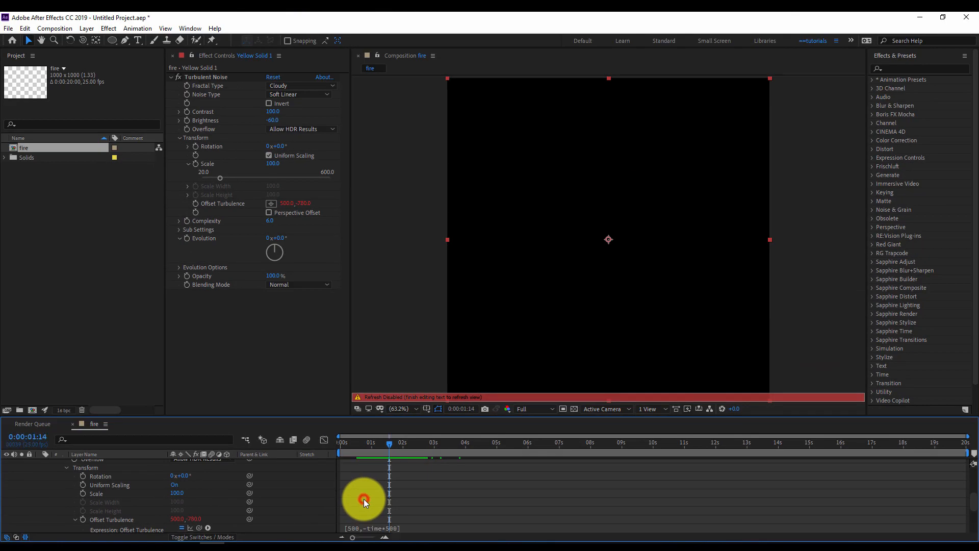
{"action": "left_click", "coordinate": [351, 493]}
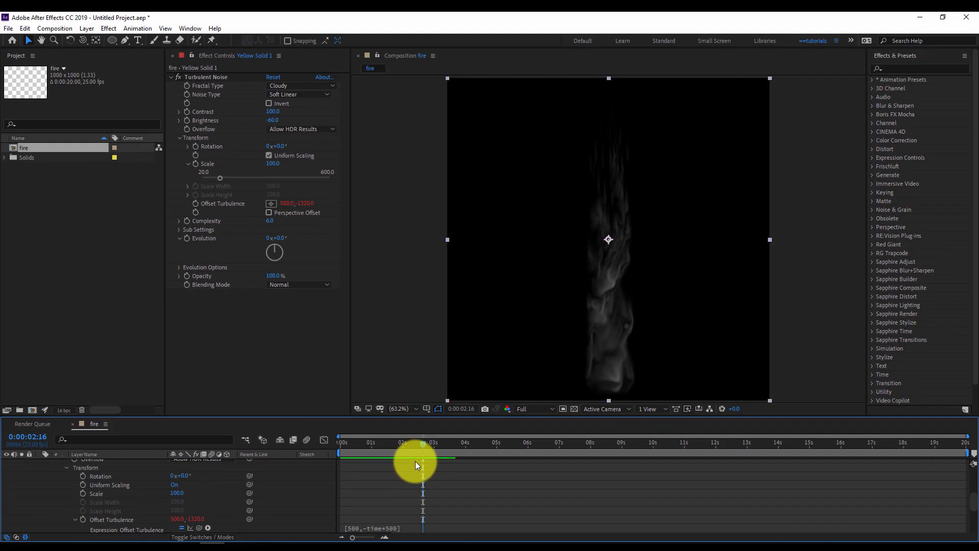
{"action": "key", "text": "ctrl+grave"}
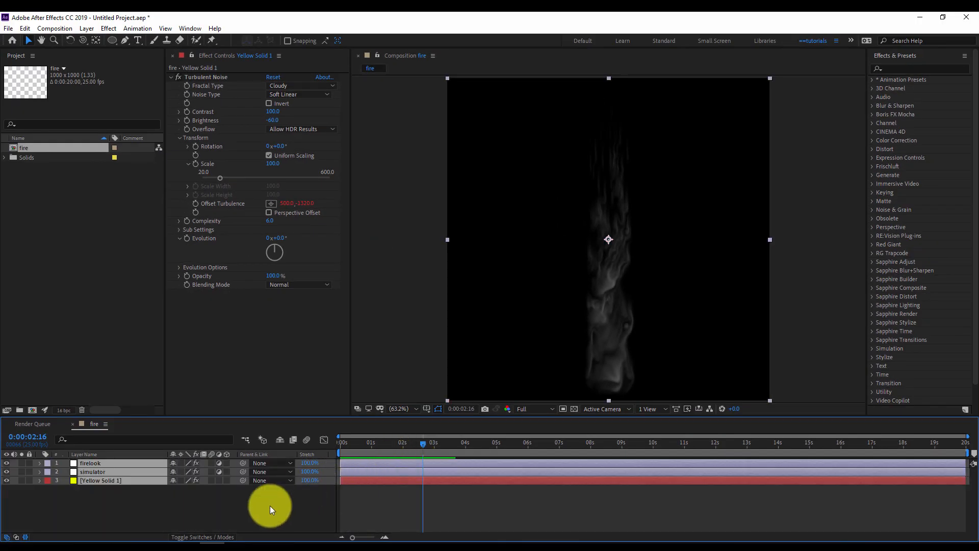
{"action": "left_click", "coordinate": [229, 515]}
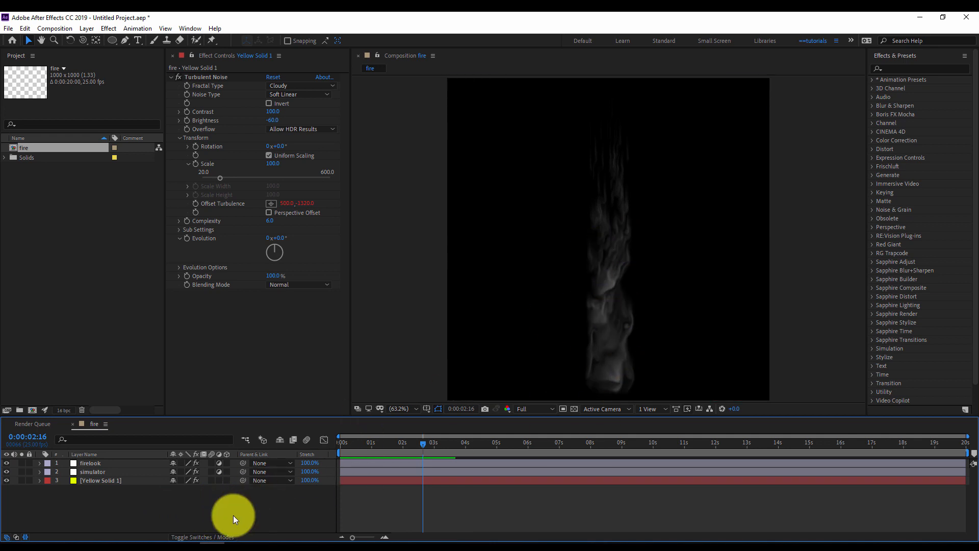
Add another adjustment layer to the fire composition and name it cc
{"action": "right_click", "coordinate": [211, 497]}
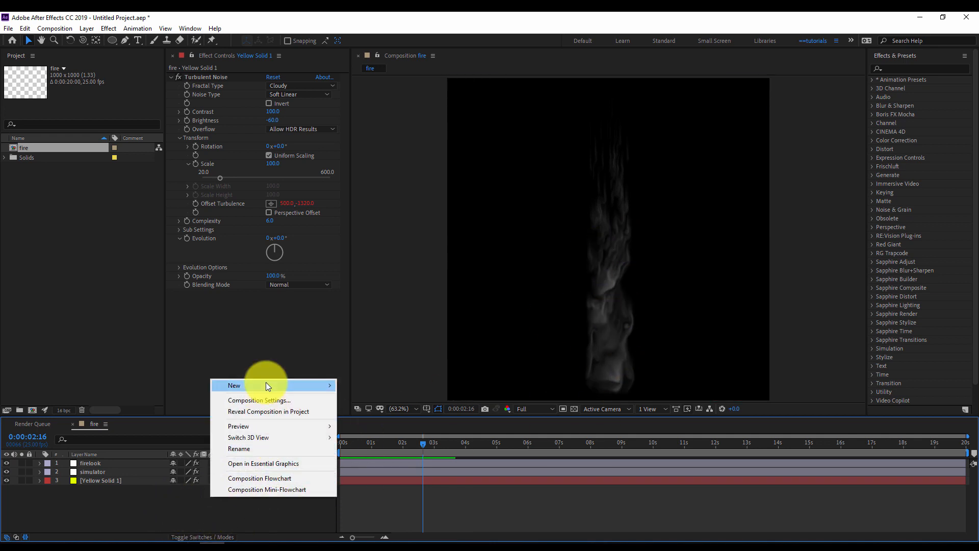
{"action": "mouse_move", "coordinate": [266, 382]}
{"action": "left_click", "coordinate": [390, 467]}
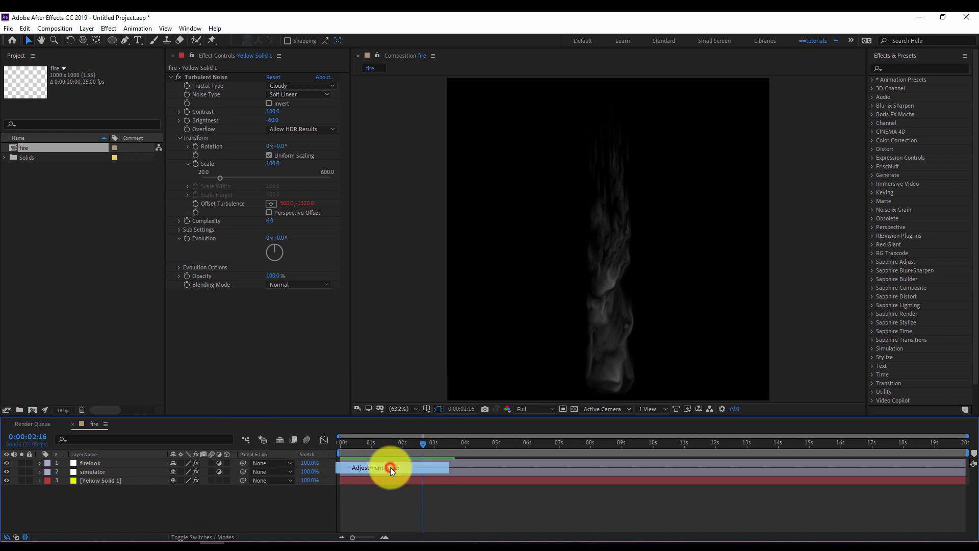
{"action": "key", "text": "Return"}
{"action": "type", "text": "cc"}
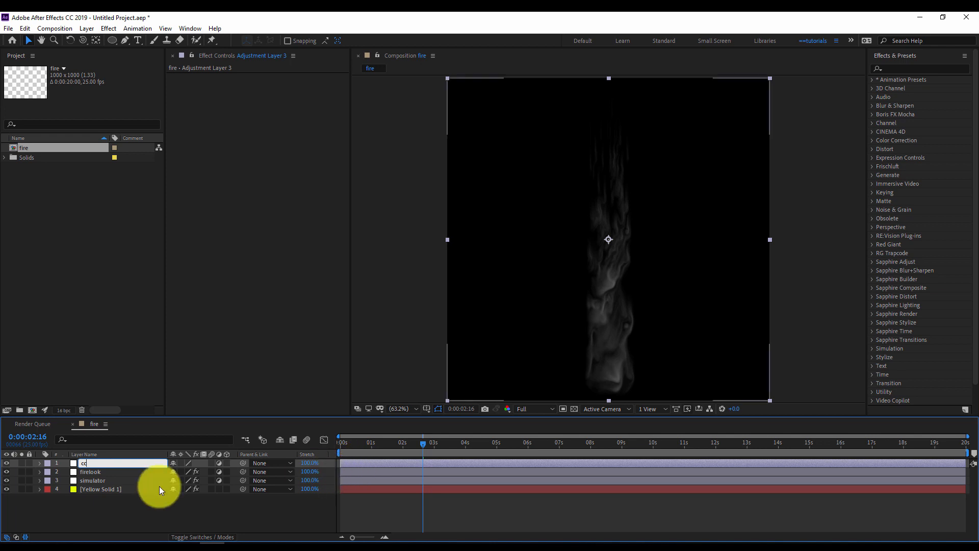
{"action": "left_click", "coordinate": [143, 516]}
Add an Exposure effect followed by a Tritone effect to the cc adjustment layer
{"action": "left_click", "coordinate": [118, 462]}
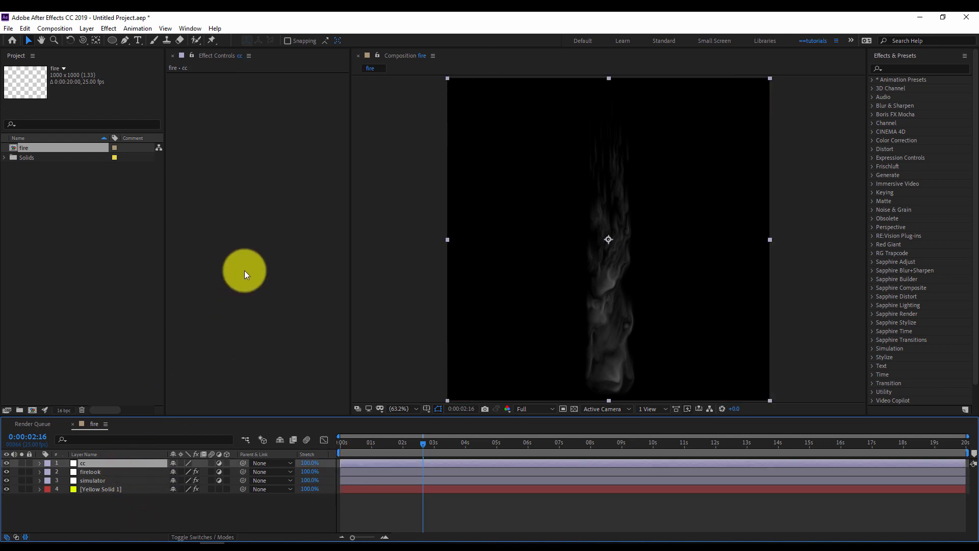
{"action": "right_click", "coordinate": [222, 187]}
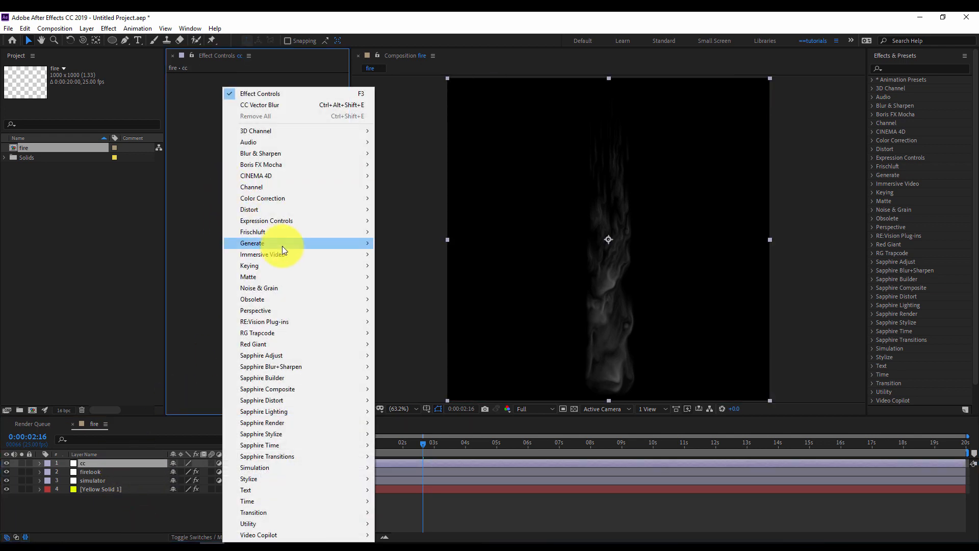
{"action": "mouse_move", "coordinate": [302, 201]}
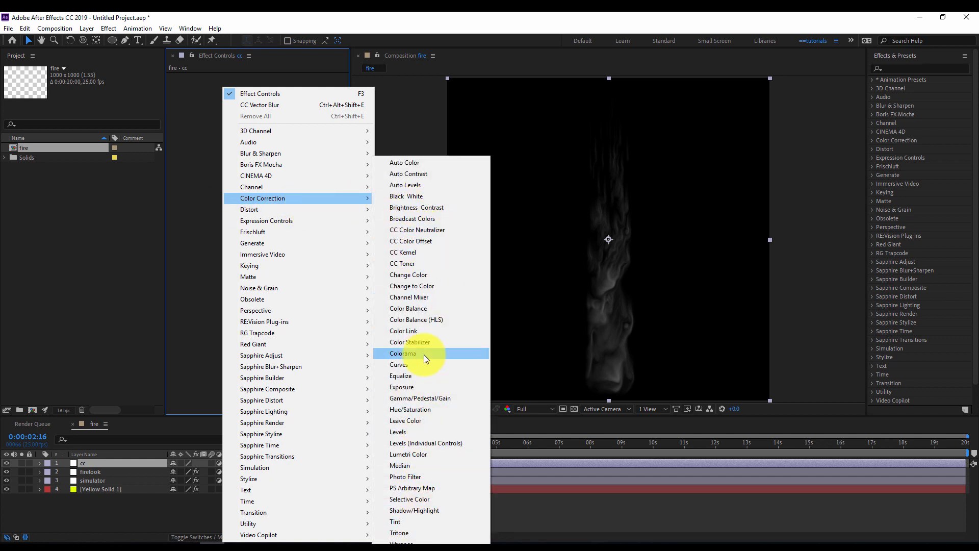
{"action": "left_click", "coordinate": [420, 386]}
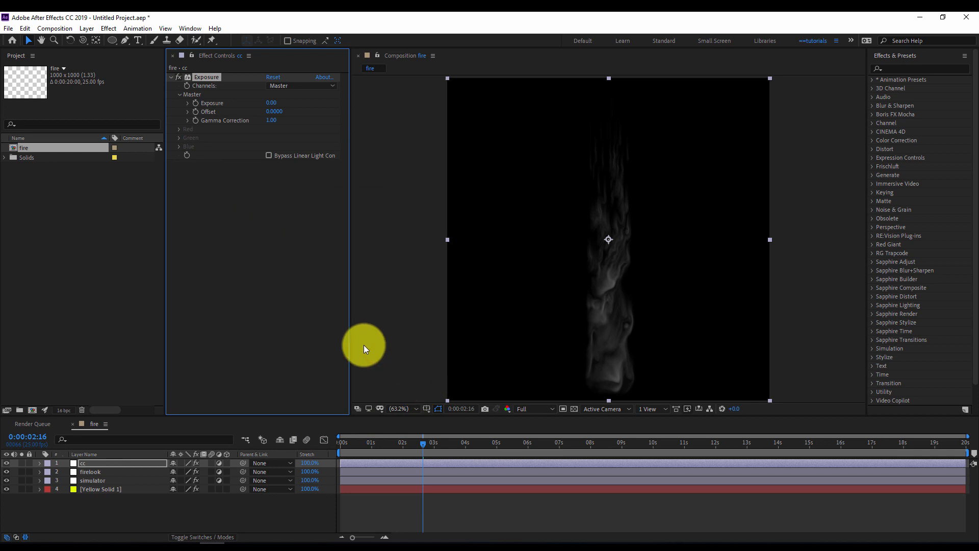
{"action": "right_click", "coordinate": [231, 232]}
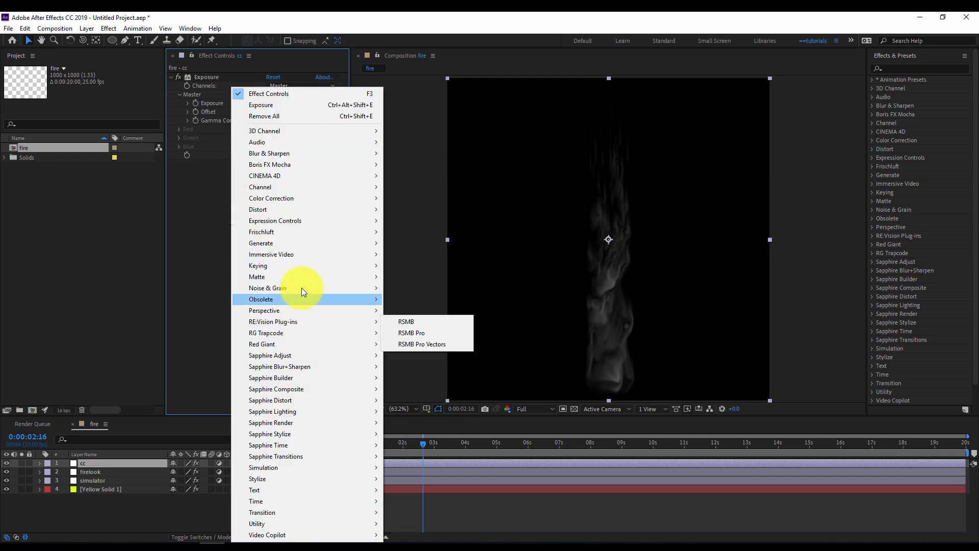
{"action": "mouse_move", "coordinate": [316, 197]}
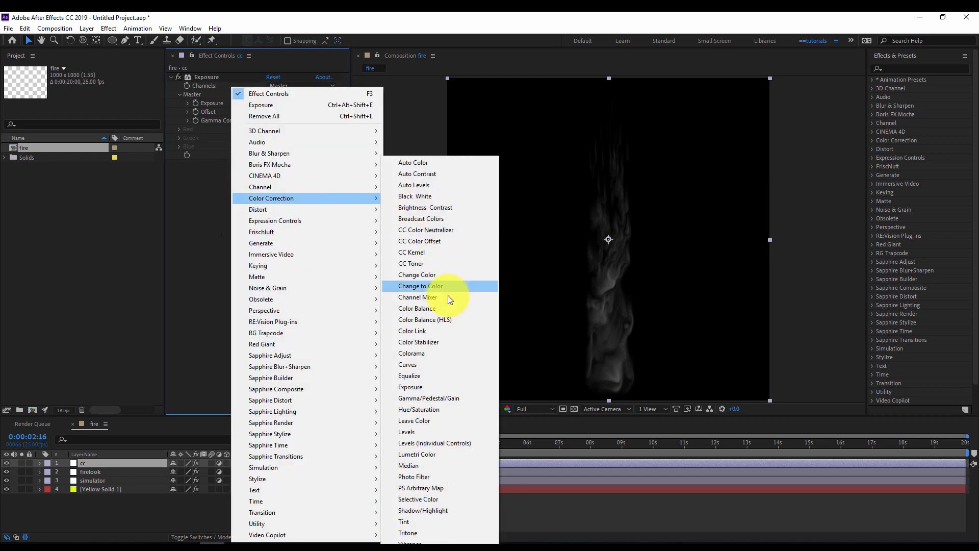
{"action": "left_click", "coordinate": [422, 532]}
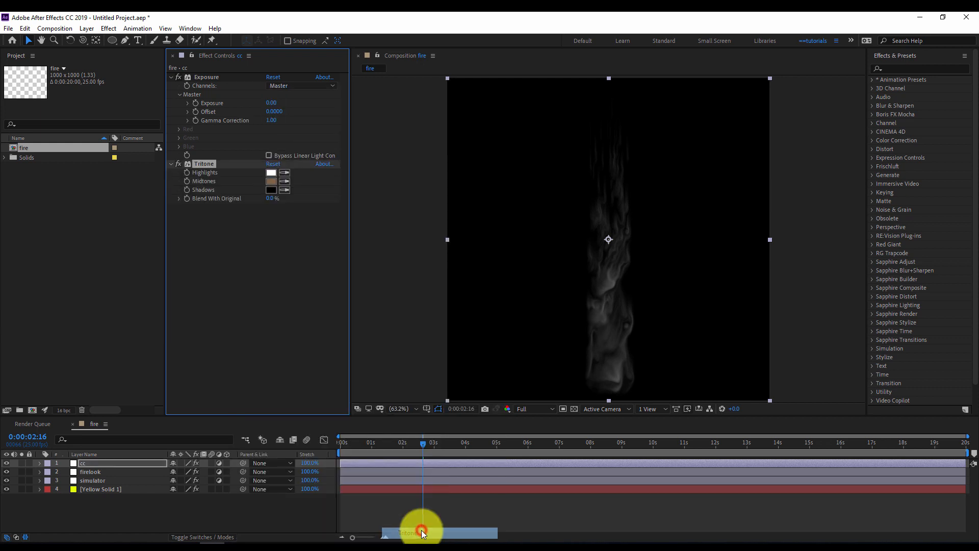
{"action": "left_click", "coordinate": [269, 233]}
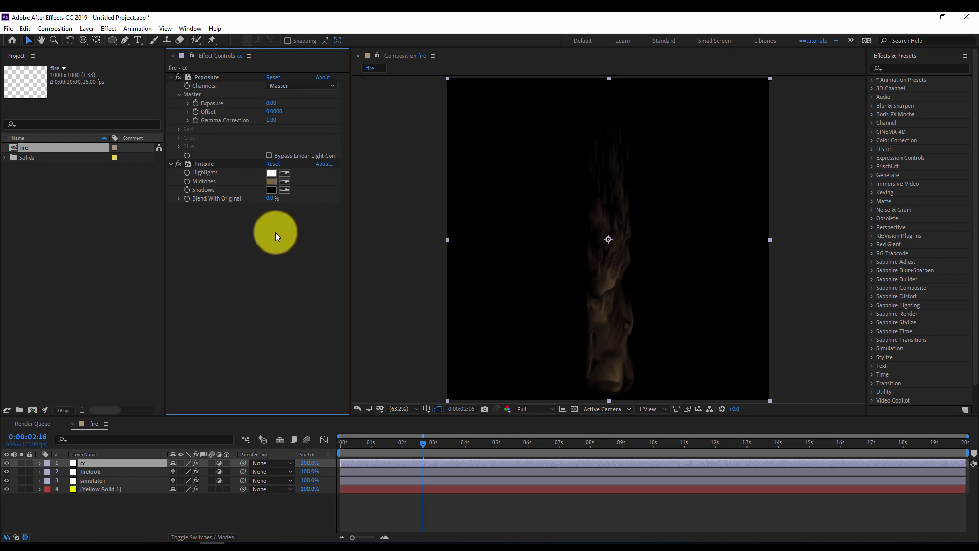
Set the Tritone highlights to a pale yellow and its midtones to an orange-brown, about 894D13
{"action": "left_click", "coordinate": [271, 173]}
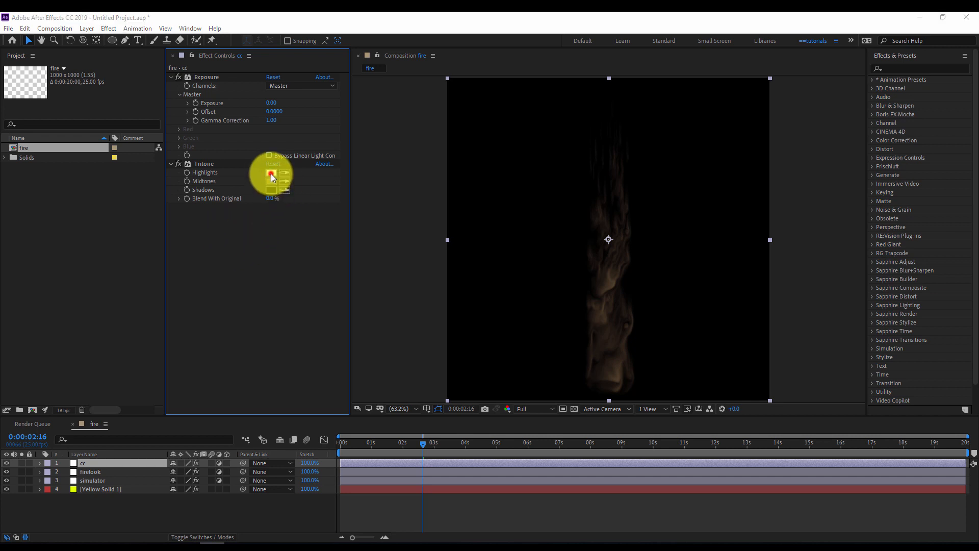
{"action": "left_click_drag", "start_coordinate": [368, 249], "coordinate": [366, 231]}
{"action": "left_click", "coordinate": [573, 169]}
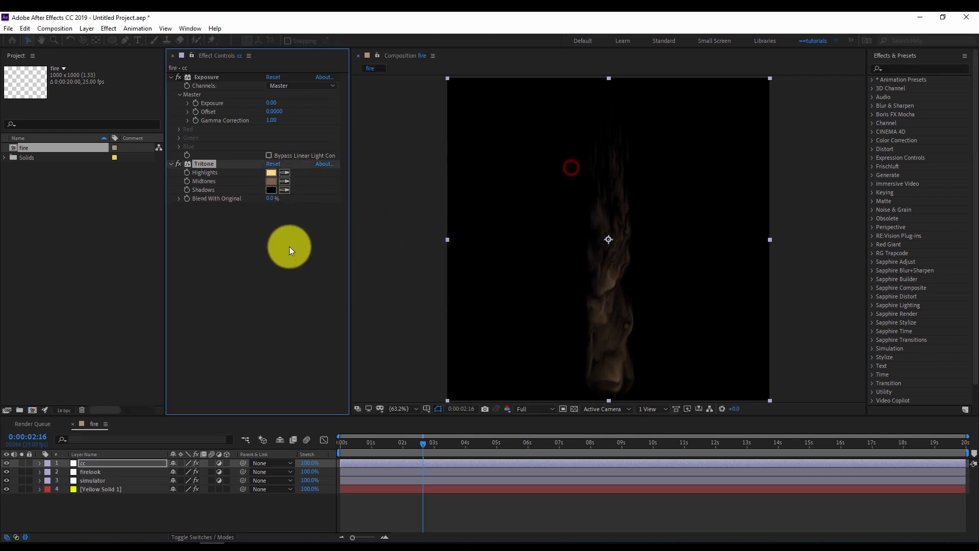
{"action": "left_click", "coordinate": [272, 181]}
{"action": "mouse_move", "coordinate": [382, 219]}
{"action": "left_mouse_down"}
{"action": "mouse_move", "coordinate": [361, 201]}
{"action": "mouse_move", "coordinate": [362, 185]}
{"action": "left_mouse_up"}
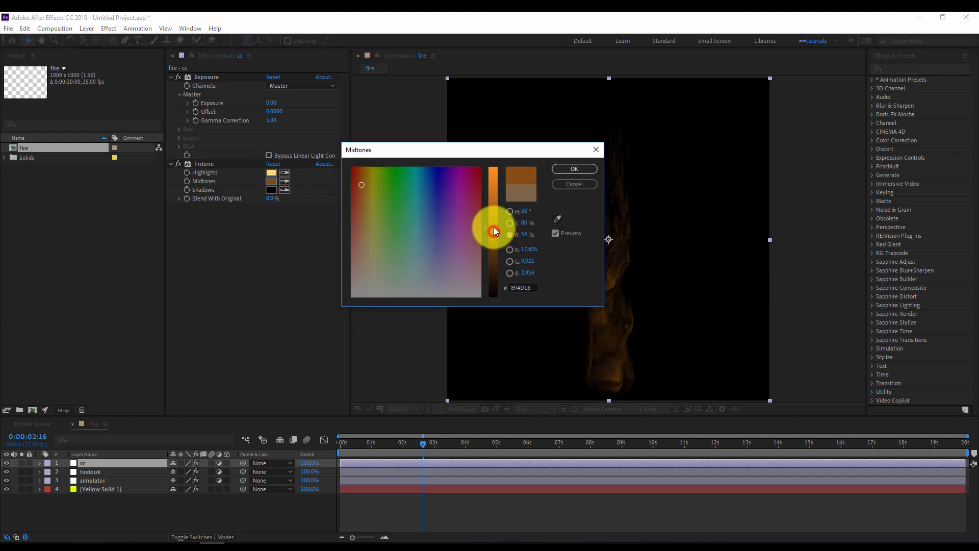
{"action": "left_click", "coordinate": [582, 168]}
{"action": "left_click", "coordinate": [240, 251]}
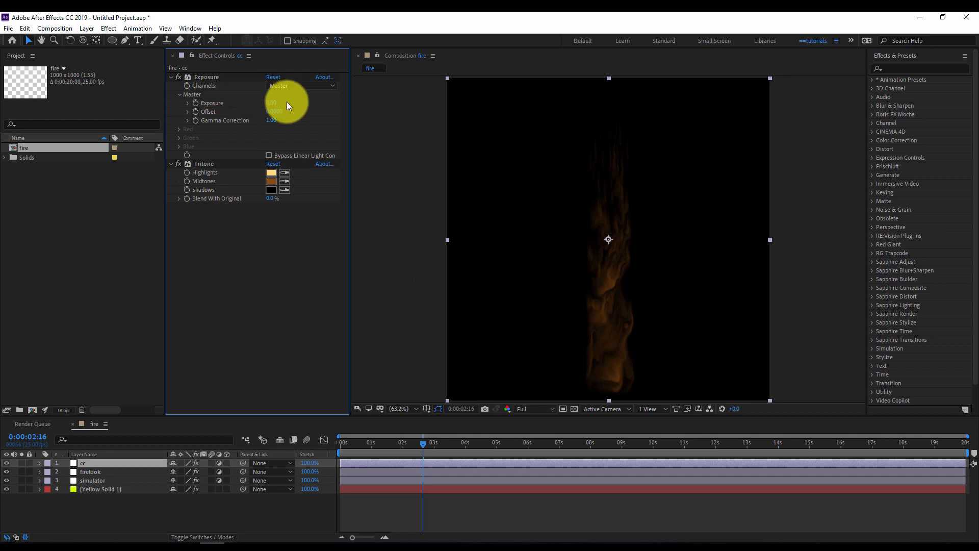
Set the cc layer's master Exposure to 4 and its Gamma Correction to 0.5
{"action": "left_click", "coordinate": [272, 103]}
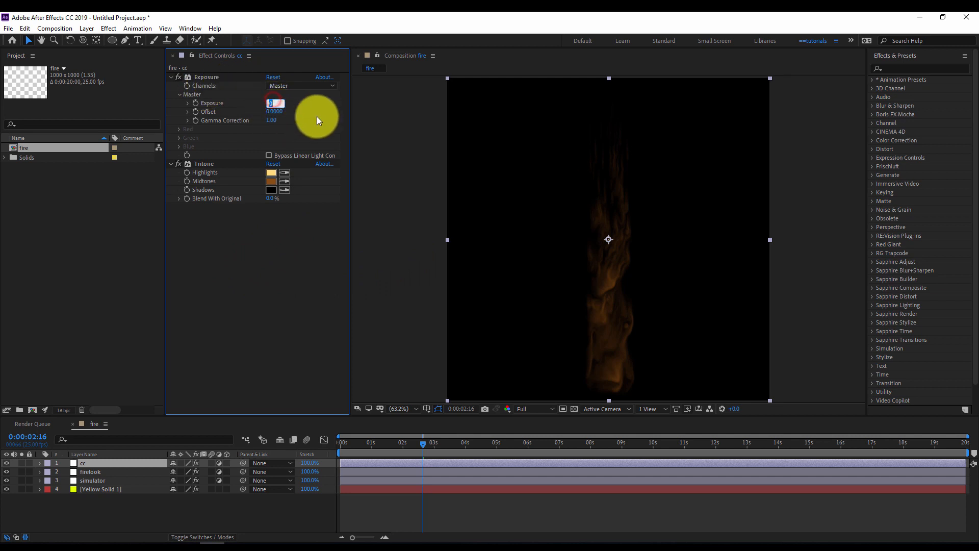
{"action": "type", "text": "4"}
{"action": "key", "text": "Return"}
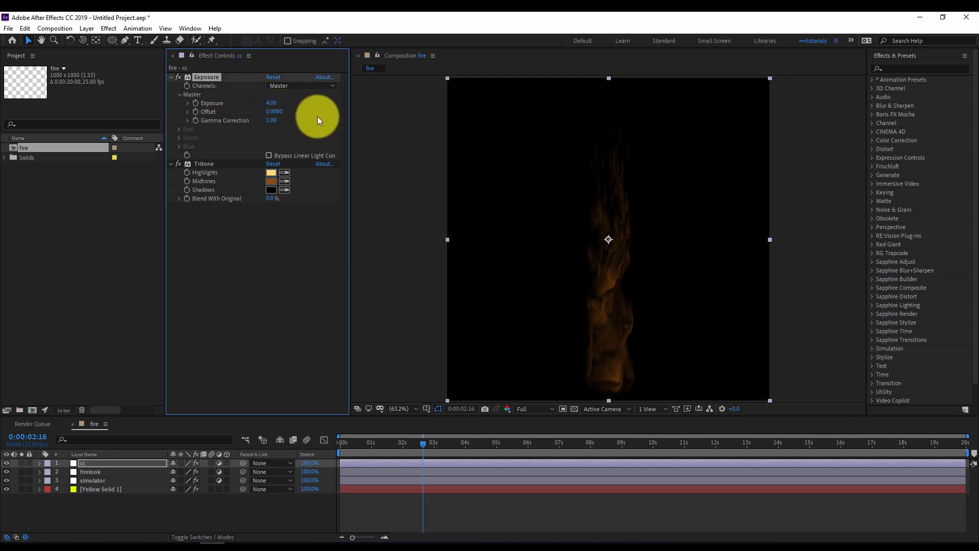
{"action": "left_click", "coordinate": [271, 121]}
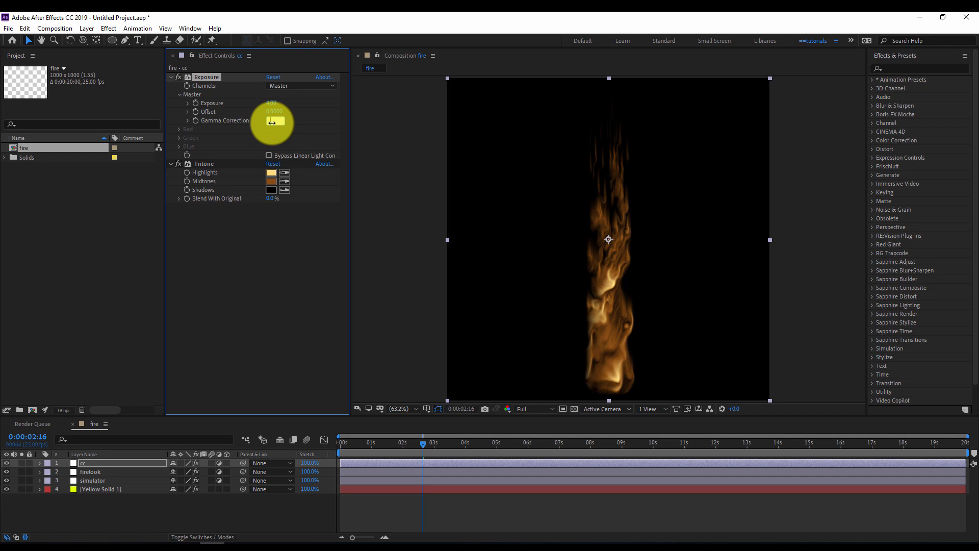
{"action": "type", "text": ".5"}
{"action": "key", "text": "Return"}
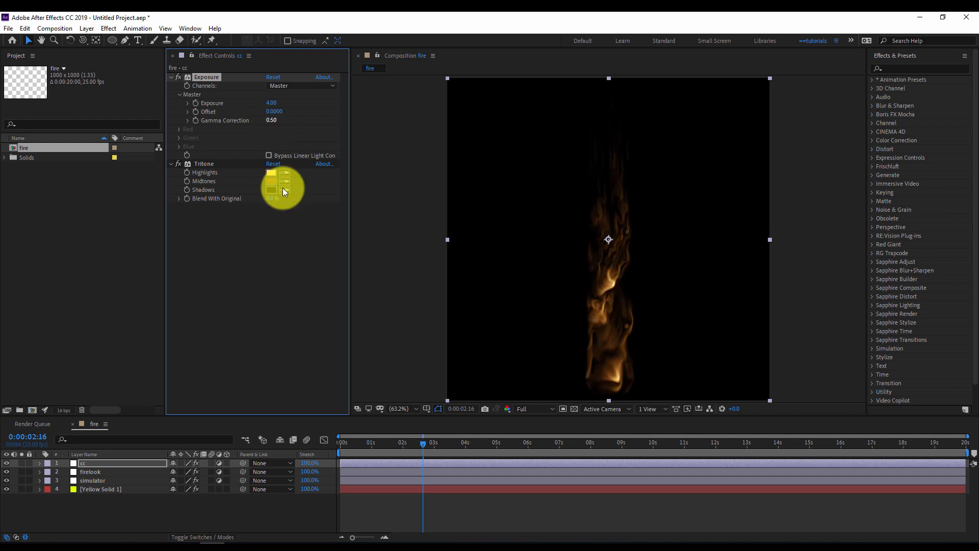
Deselect all layers and preview the color-corrected fire animation
{"action": "left_click", "coordinate": [267, 290]}
{"action": "left_click", "coordinate": [371, 510]}
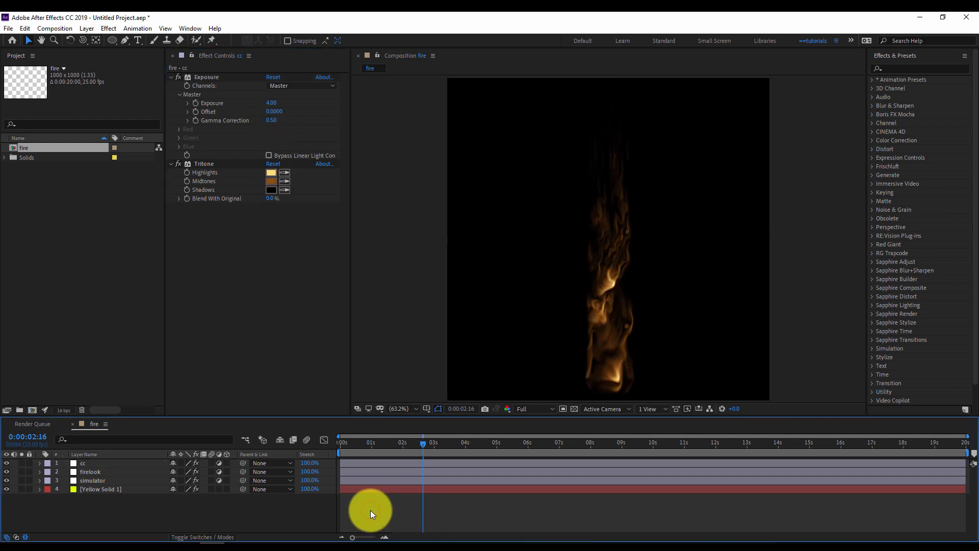
{"action": "key", "text": "space"}
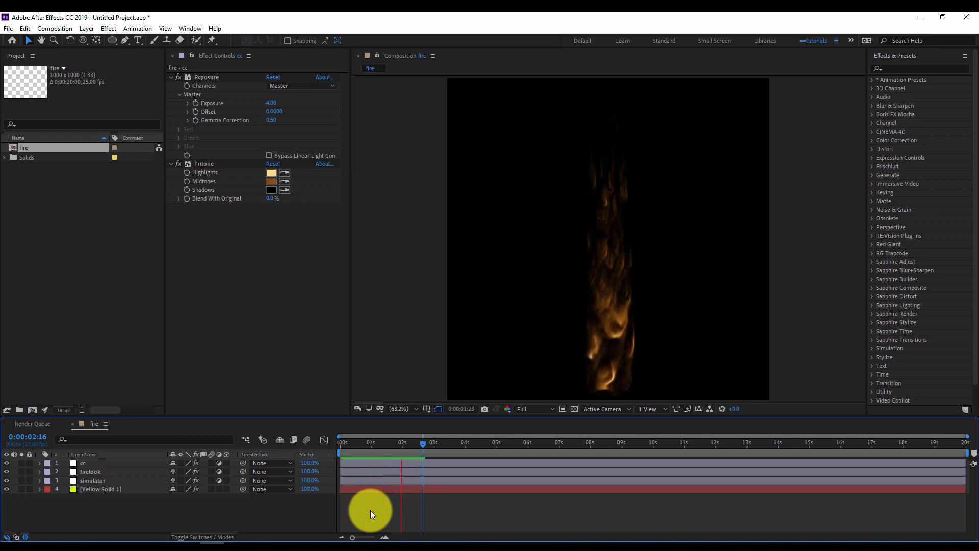
{"action": "key", "text": "space"}
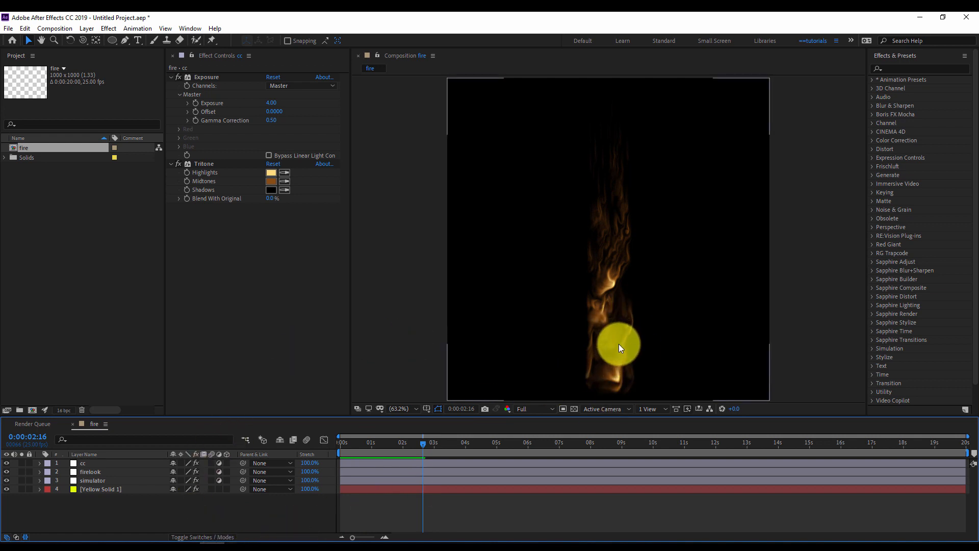
Add an Echo effect to the simulator layer and set its Echo Time to -0.1 seconds
{"action": "left_click", "coordinate": [94, 481]}
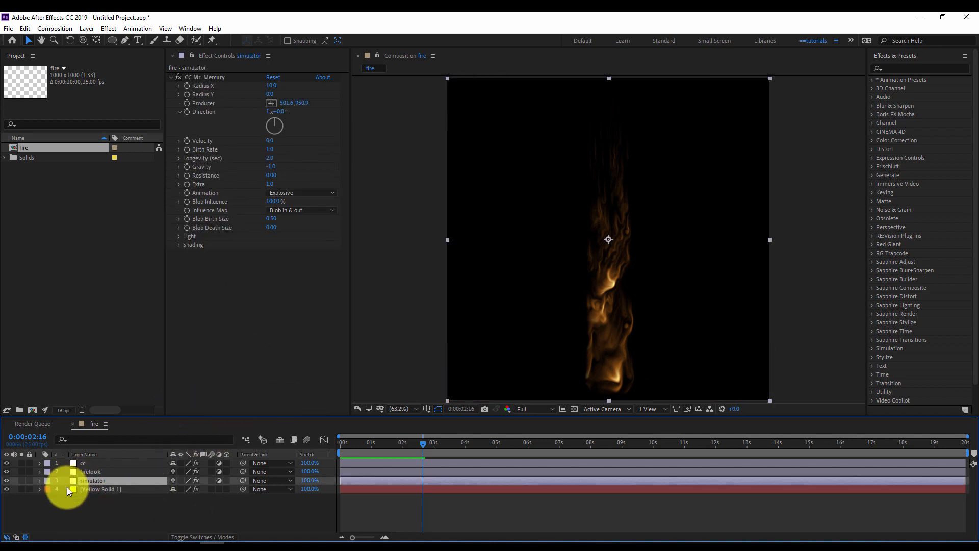
{"action": "right_click", "coordinate": [238, 292]}
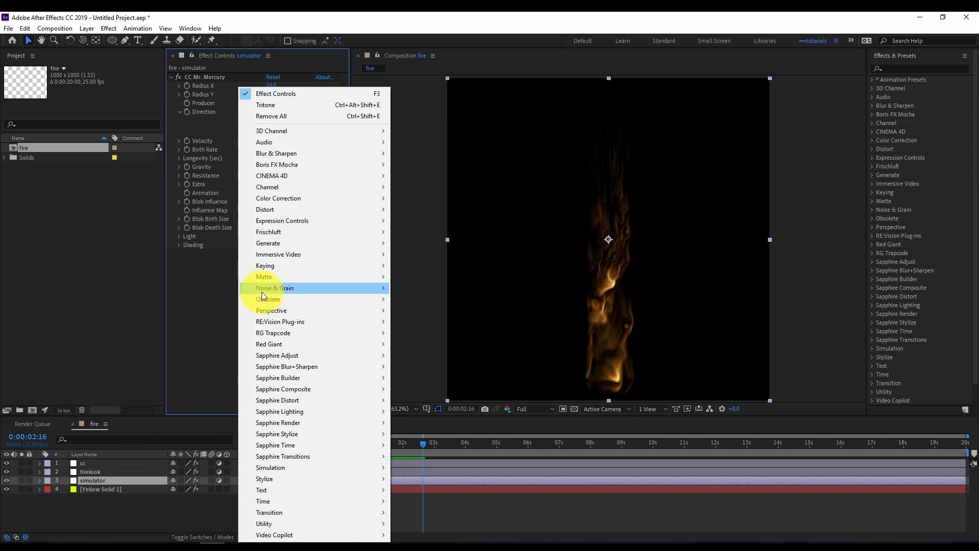
{"action": "mouse_move", "coordinate": [281, 502]}
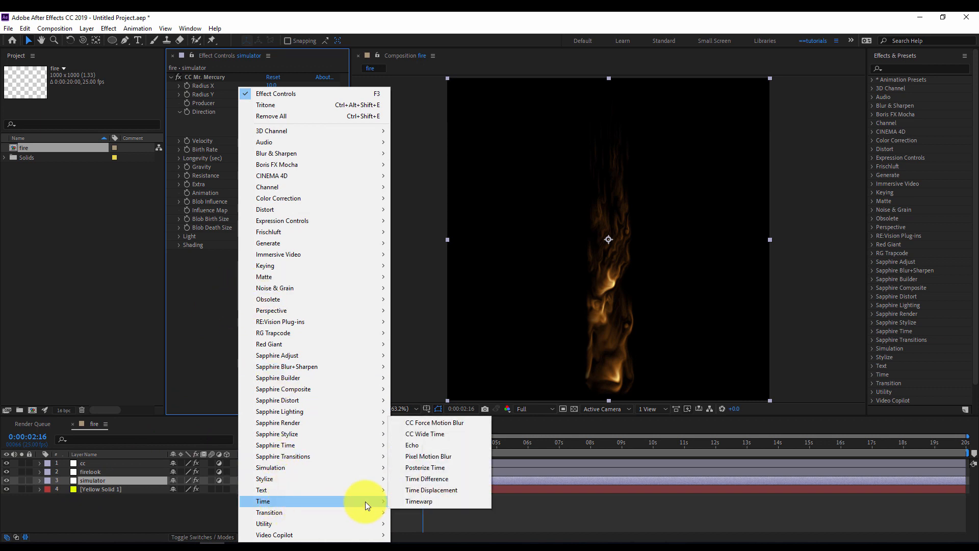
{"action": "left_click", "coordinate": [415, 445]}
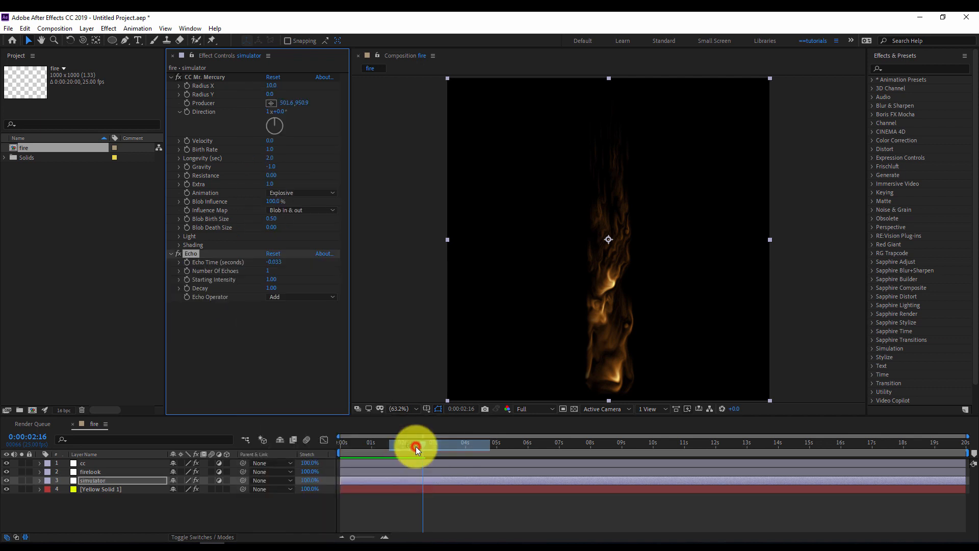
{"action": "left_click", "coordinate": [272, 262]}
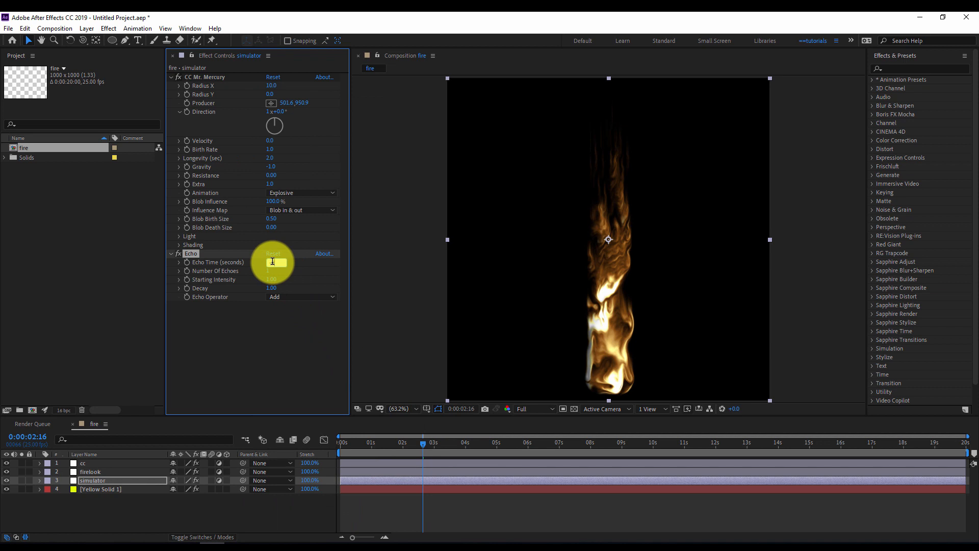
{"action": "type", "text": "-0.1"}
{"action": "key", "text": "Return"}
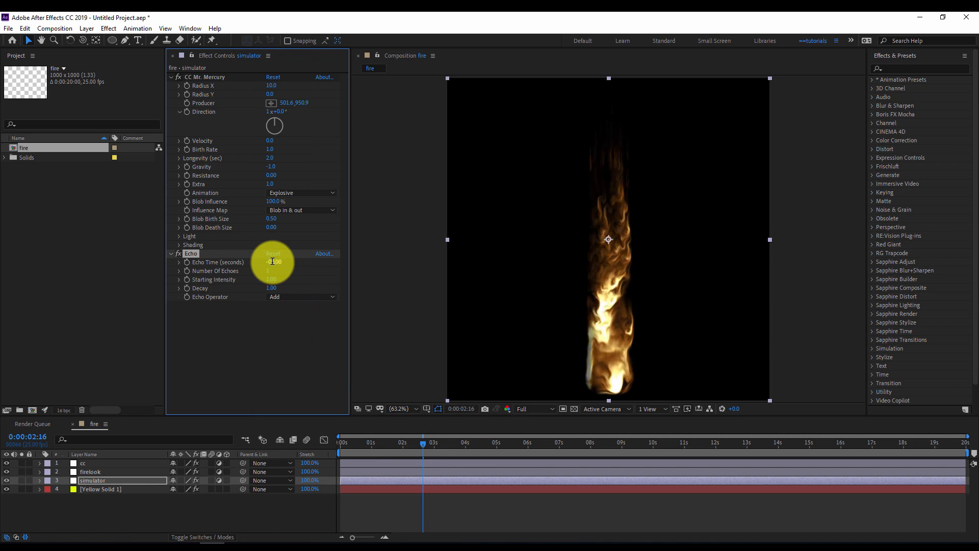
Preview the fire animation with the echo applied and place the playhead at 0:00:01:17
{"action": "left_click", "coordinate": [272, 518]}
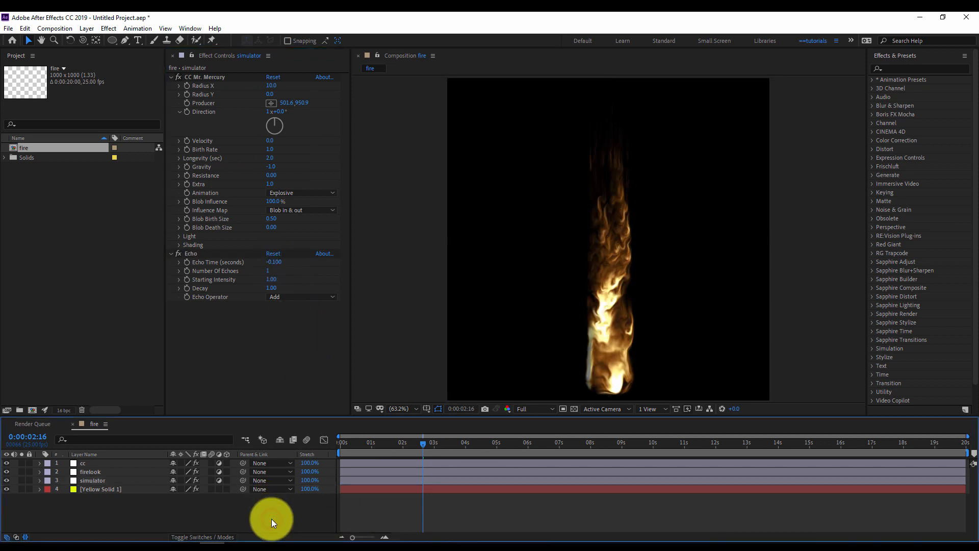
{"action": "key", "text": "space"}
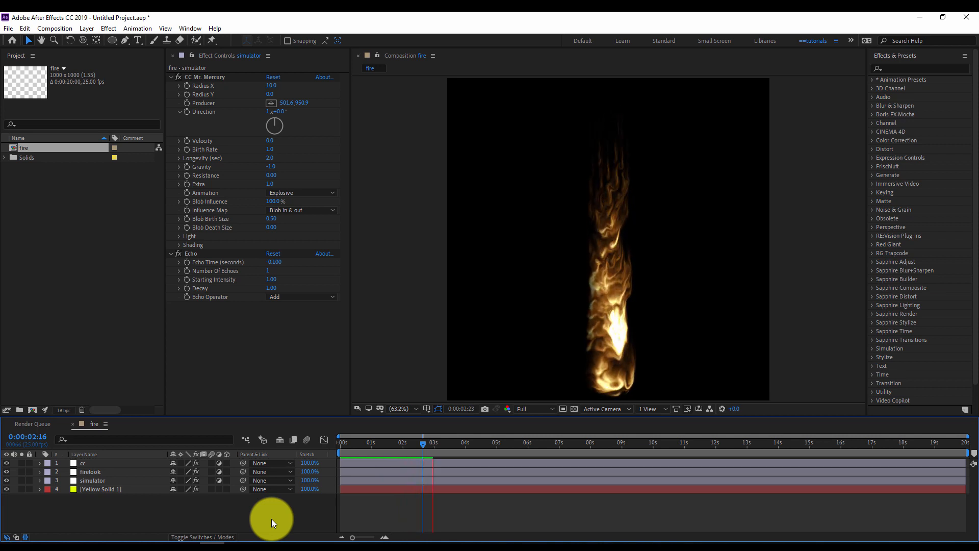
{"action": "left_click", "coordinate": [393, 442]}
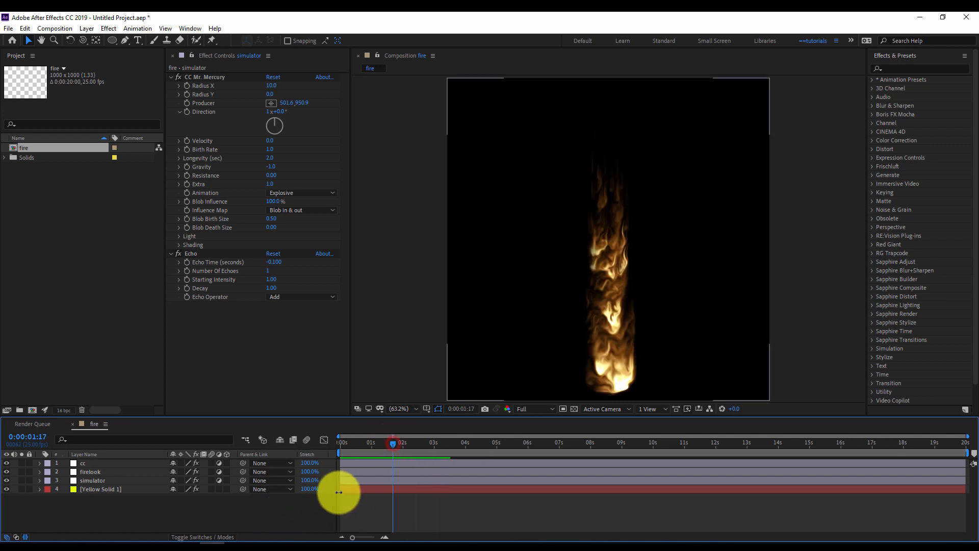
Add another adjustment layer above the cc layer and name it glow
{"action": "right_click", "coordinate": [270, 511]}
{"action": "mouse_move", "coordinate": [314, 399]}
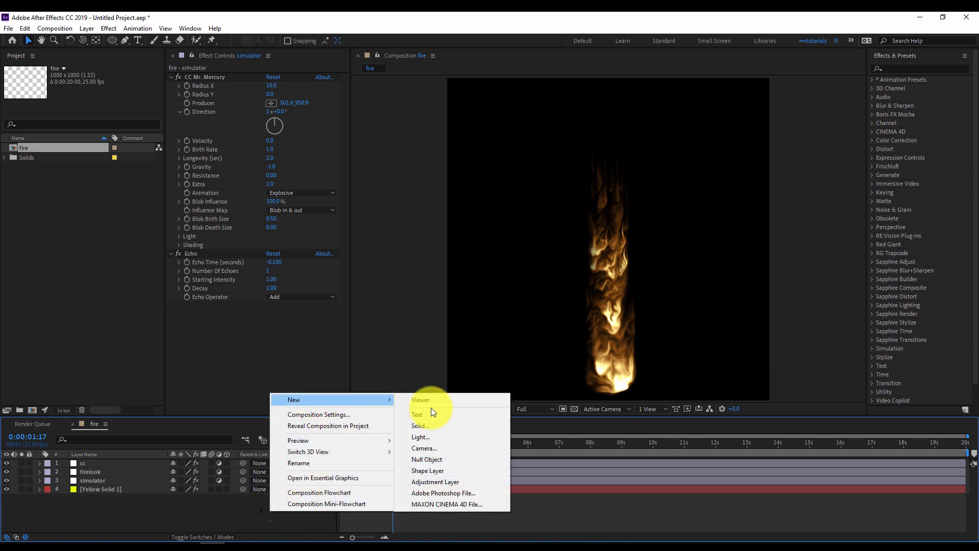
{"action": "left_click", "coordinate": [449, 482]}
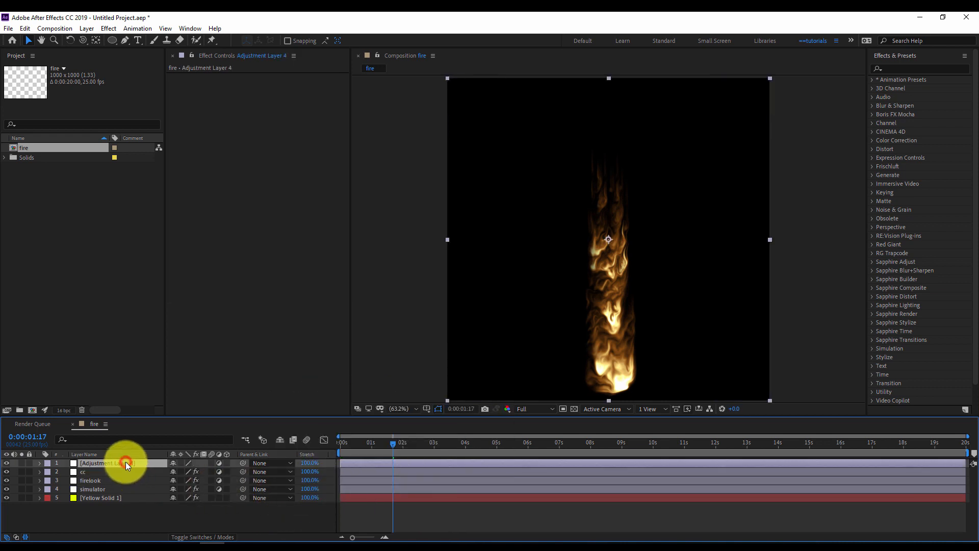
{"action": "key", "text": "Return"}
{"action": "type", "text": "glow"}
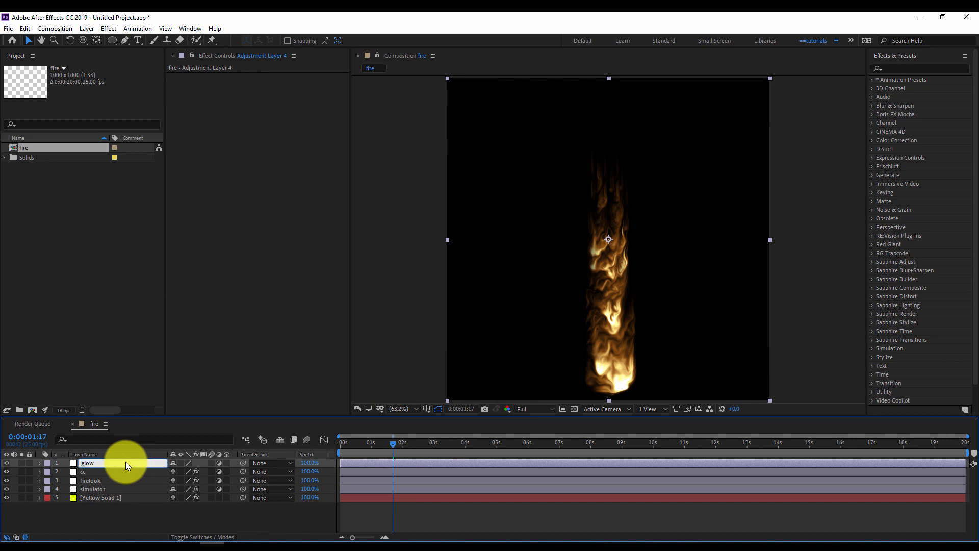
{"action": "left_click", "coordinate": [143, 521]}
Add a Glow effect to the glow layer with threshold about 51%, radius 96 and intensity 0.8
{"action": "left_click", "coordinate": [90, 463]}
{"action": "right_click", "coordinate": [235, 176]}
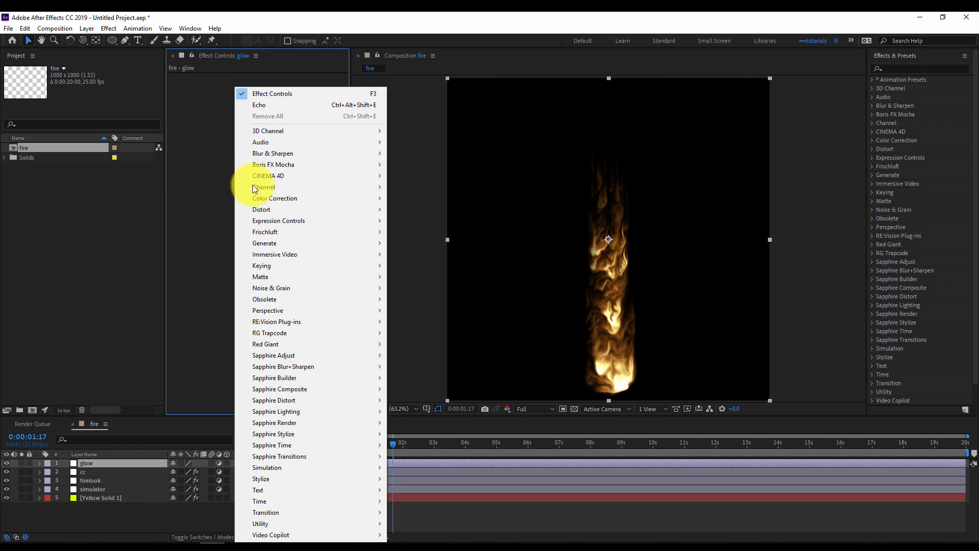
{"action": "mouse_move", "coordinate": [314, 479]}
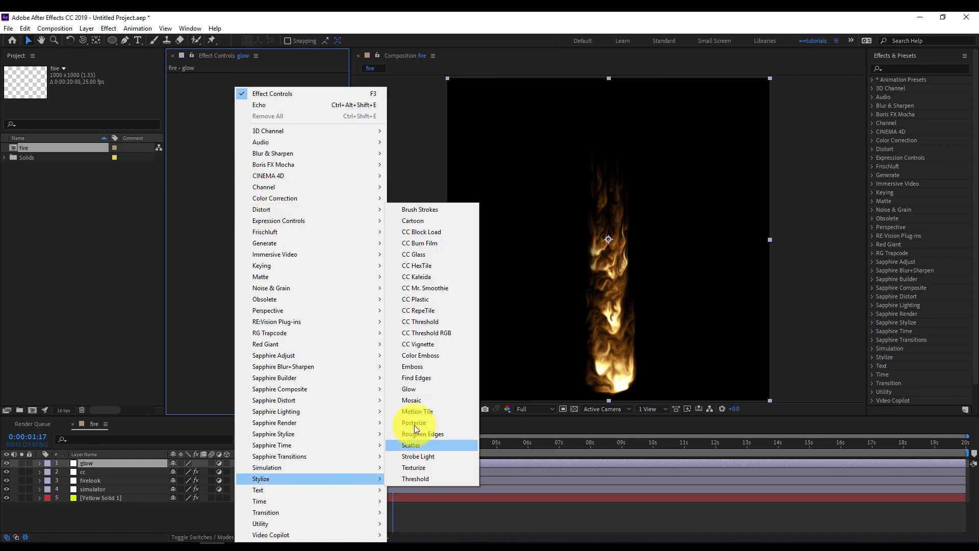
{"action": "left_click", "coordinate": [434, 391]}
{"action": "left_click", "coordinate": [287, 269]}
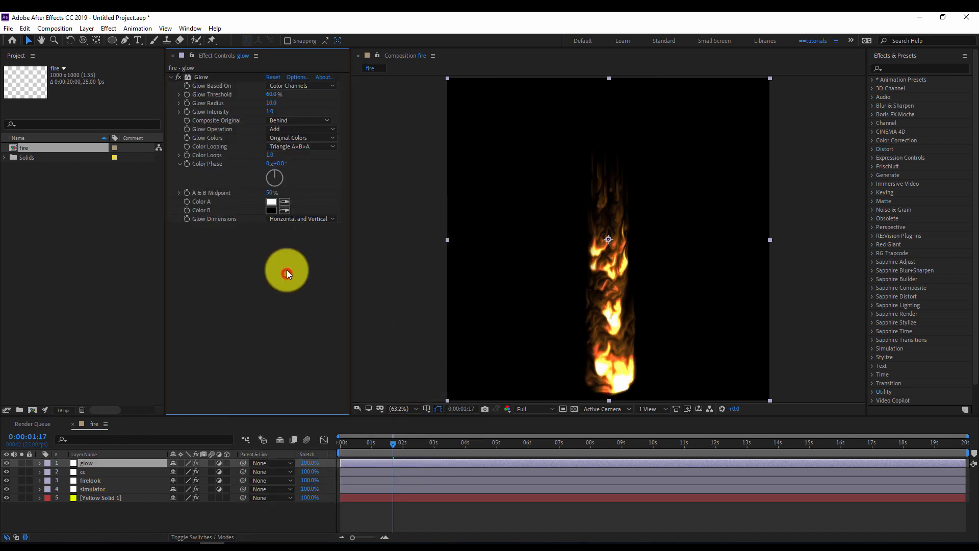
{"action": "mouse_move", "coordinate": [266, 94]}
{"action": "left_mouse_down"}
{"action": "mouse_move", "coordinate": [271, 106]}
{"action": "mouse_move", "coordinate": [312, 103]}
{"action": "mouse_move", "coordinate": [258, 110]}
{"action": "left_mouse_up"}
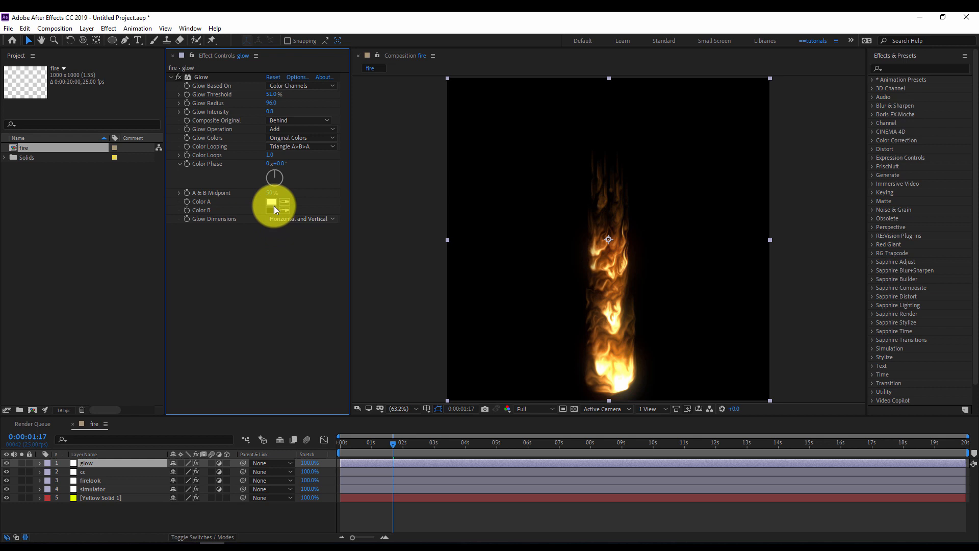
Deselect the glow layer and preview the fire animation with the glow applied
{"action": "left_click", "coordinate": [372, 515]}
{"action": "key", "text": "space"}
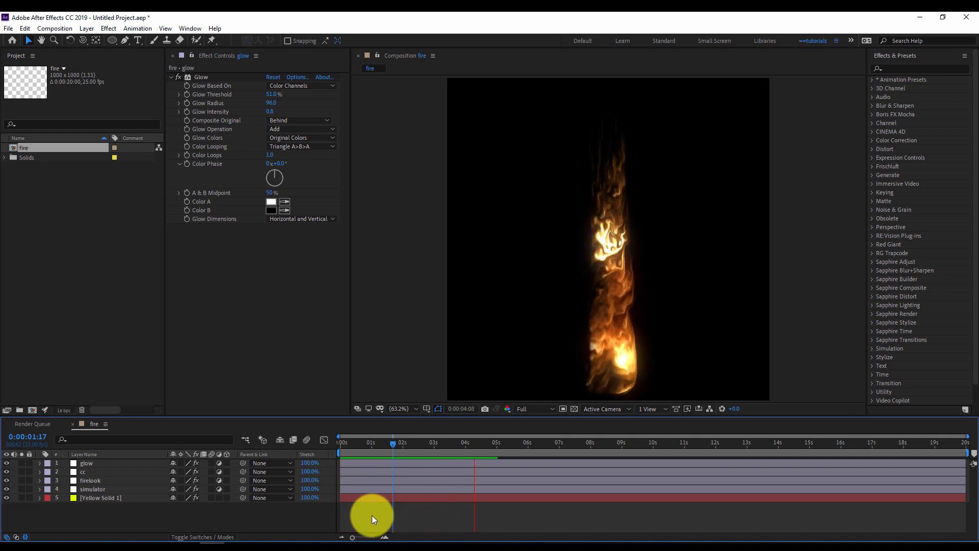
{"action": "left_click", "coordinate": [377, 443]}
Keyframe the simulator layer's CC Mr. Mercury Producer at 0:00:00:00 and move it to about 127, 565 at 0:00:01:20
{"action": "left_click_drag", "start_coordinate": [372, 442], "coordinate": [341, 443]}
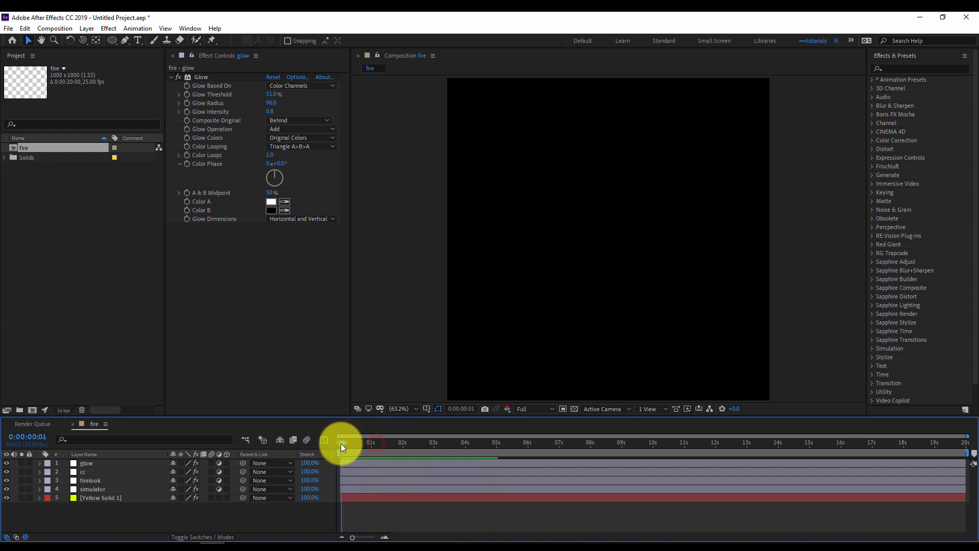
{"action": "left_click", "coordinate": [96, 490]}
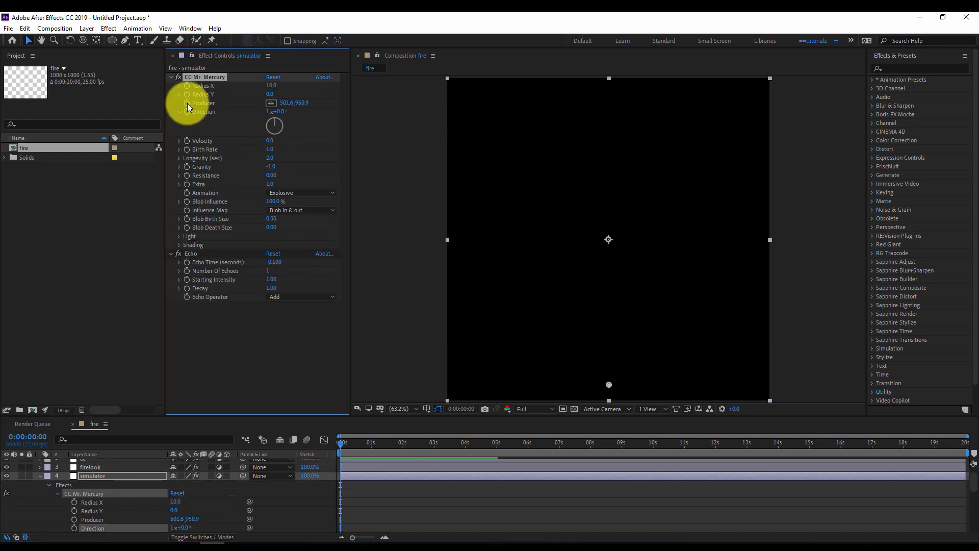
{"action": "left_click", "coordinate": [187, 103]}
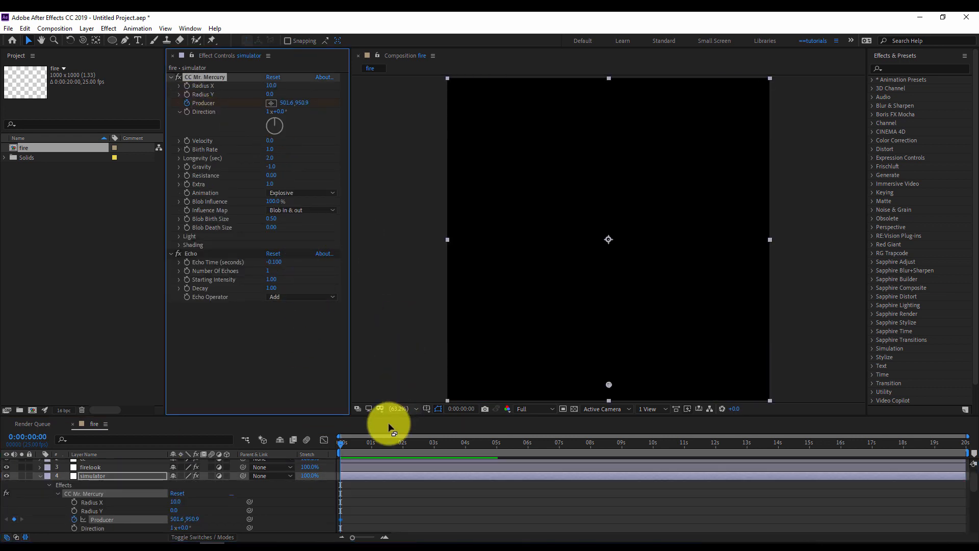
{"action": "left_click", "coordinate": [364, 442]}
{"action": "mouse_move", "coordinate": [384, 442]}
{"action": "left_mouse_down"}
{"action": "mouse_move", "coordinate": [419, 443]}
{"action": "mouse_move", "coordinate": [396, 445]}
{"action": "left_mouse_up"}
{"action": "left_click_drag", "start_coordinate": [597, 382], "coordinate": [488, 269]}
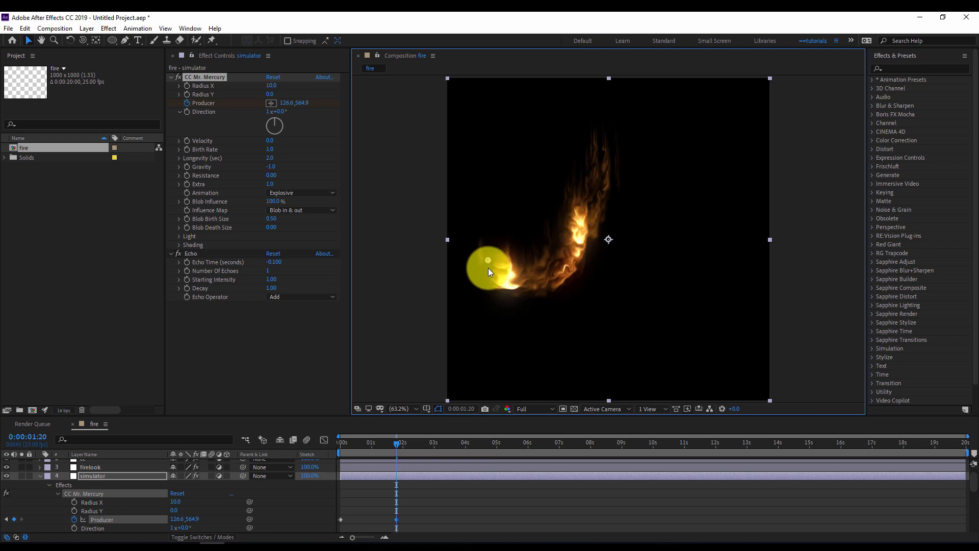
Keyframe the Producer at about 810, 354 at 0:00:03:11, about 419, 854 at 0:00:05:15 and about 794, 845 at 0:00:07:06
{"action": "left_click_drag", "start_coordinate": [431, 442], "coordinate": [447, 441]}
{"action": "left_click_drag", "start_coordinate": [475, 261], "coordinate": [708, 193]}
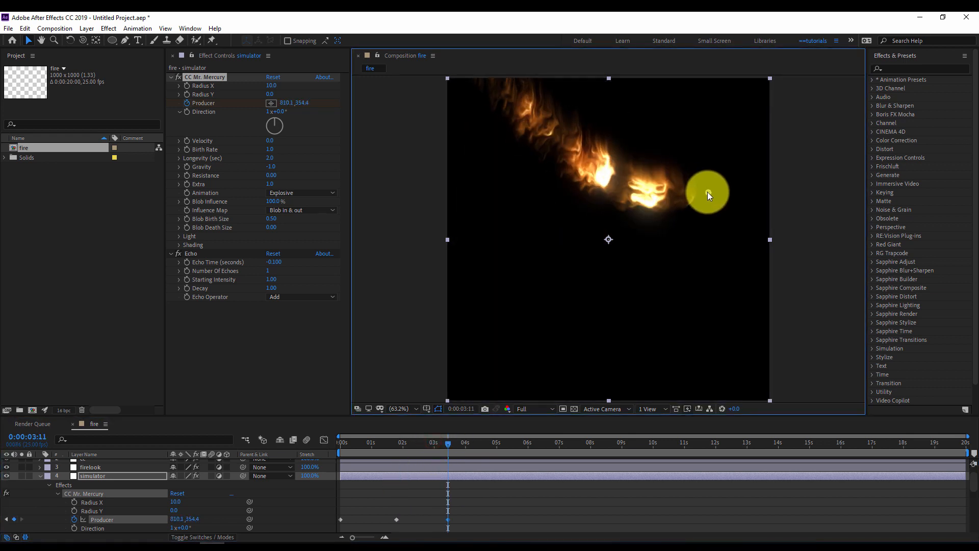
{"action": "left_click_drag", "start_coordinate": [508, 443], "coordinate": [516, 443]}
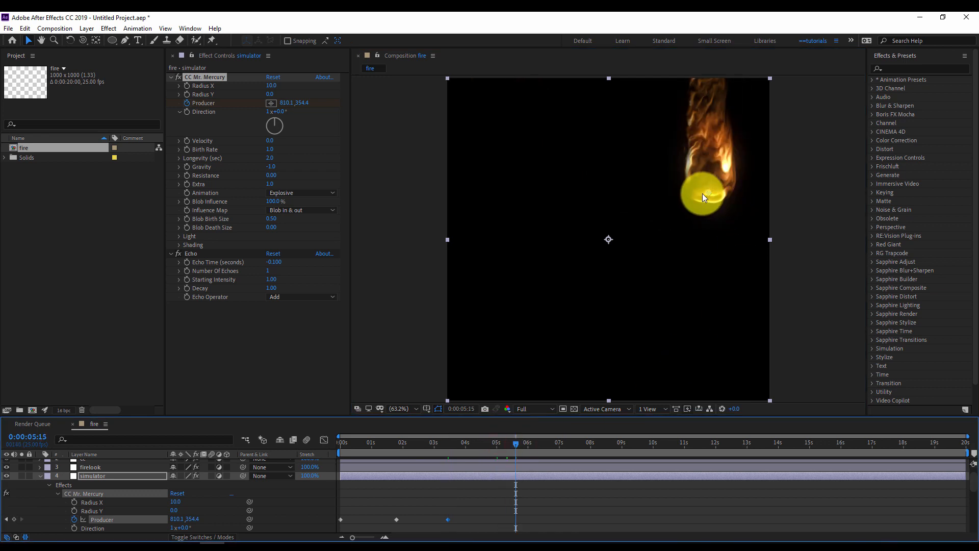
{"action": "left_click_drag", "start_coordinate": [707, 192], "coordinate": [584, 352]}
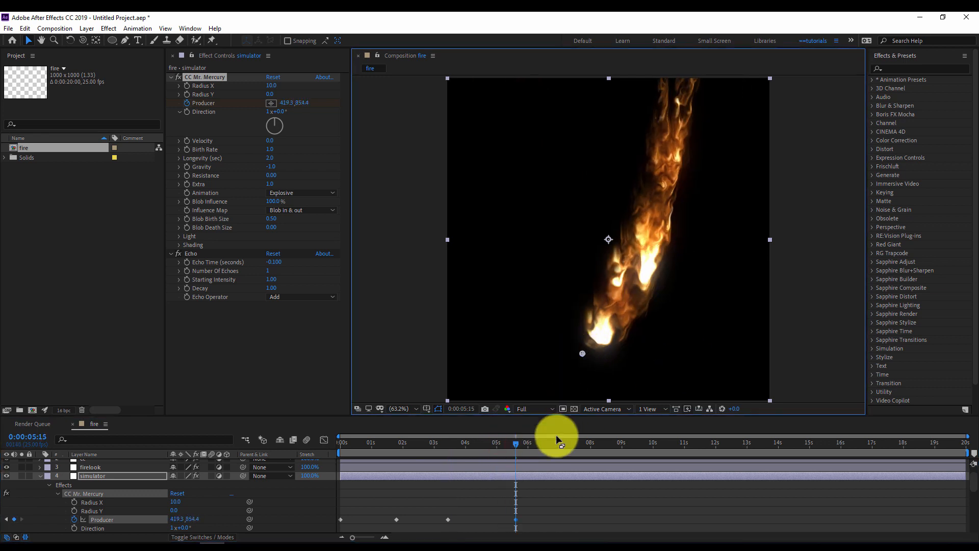
{"action": "left_click_drag", "start_coordinate": [545, 443], "coordinate": [567, 442]}
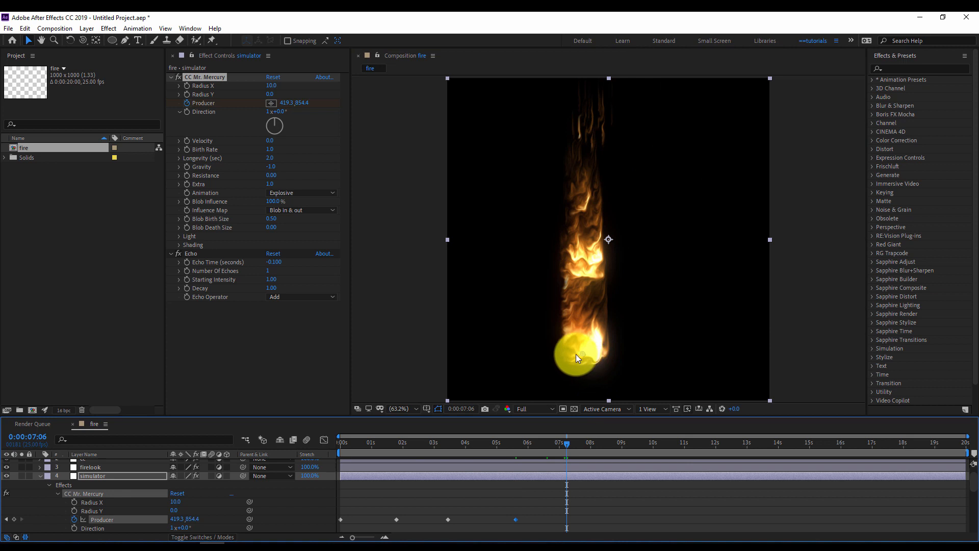
{"action": "left_click_drag", "start_coordinate": [582, 351], "coordinate": [703, 351]}
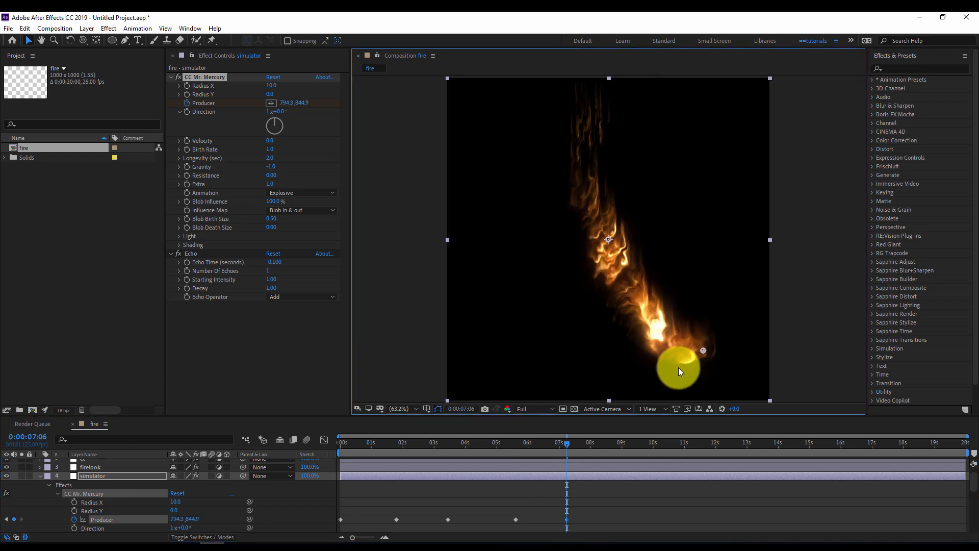
Preview the fire moving along the keyframed Producer path and return the playhead to 0:00:00:00
{"action": "key", "text": "space"}
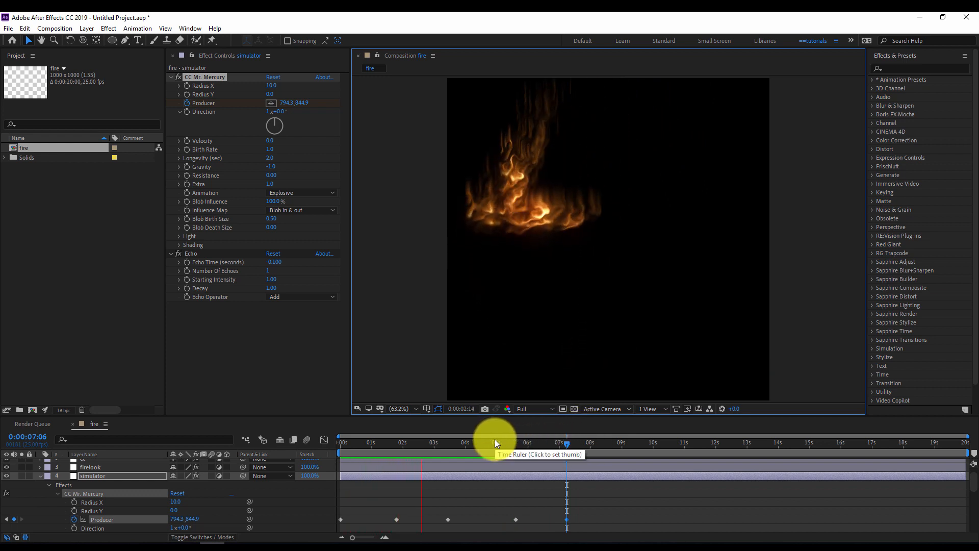
{"action": "left_click_drag", "start_coordinate": [495, 439], "coordinate": [326, 453]}
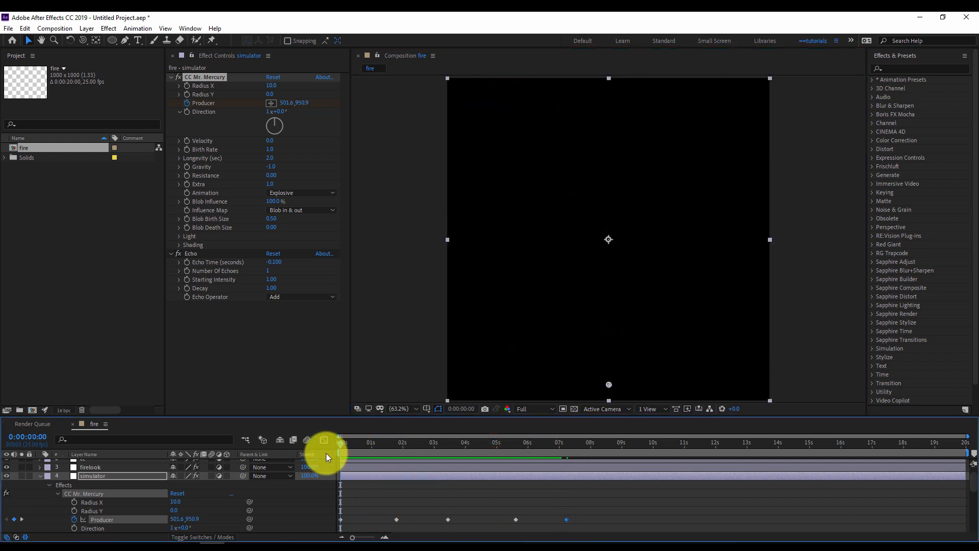
Collapse the expanded properties of all layers and select only the simulator layer
{"action": "key", "text": "ctrl+a"}
{"action": "key", "text": "u"}
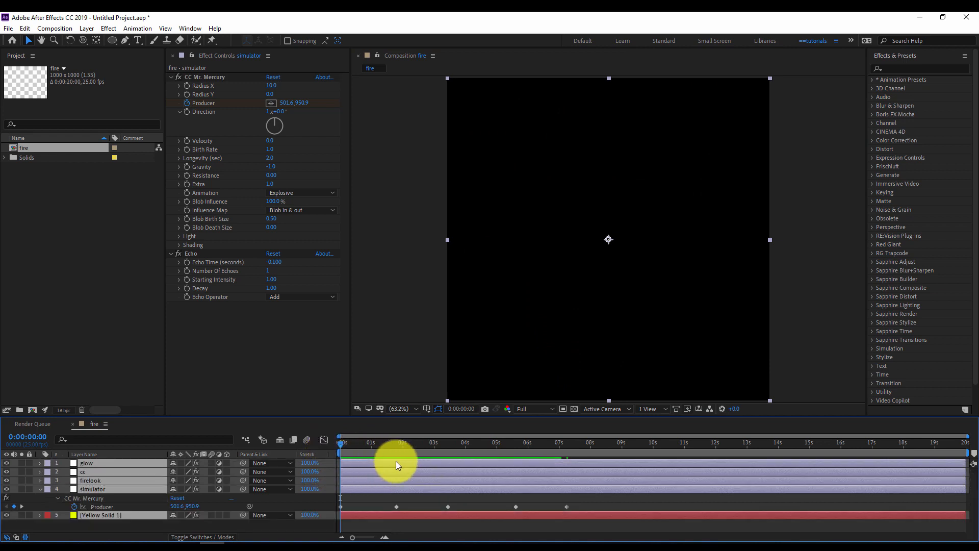
{"action": "key", "text": "u"}
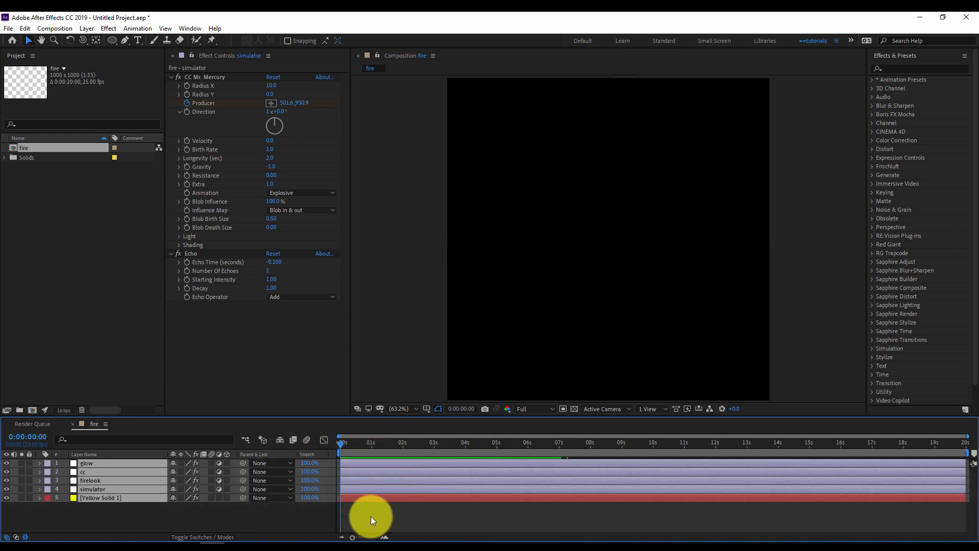
{"action": "left_click", "coordinate": [371, 516]}
{"action": "left_click", "coordinate": [366, 491]}
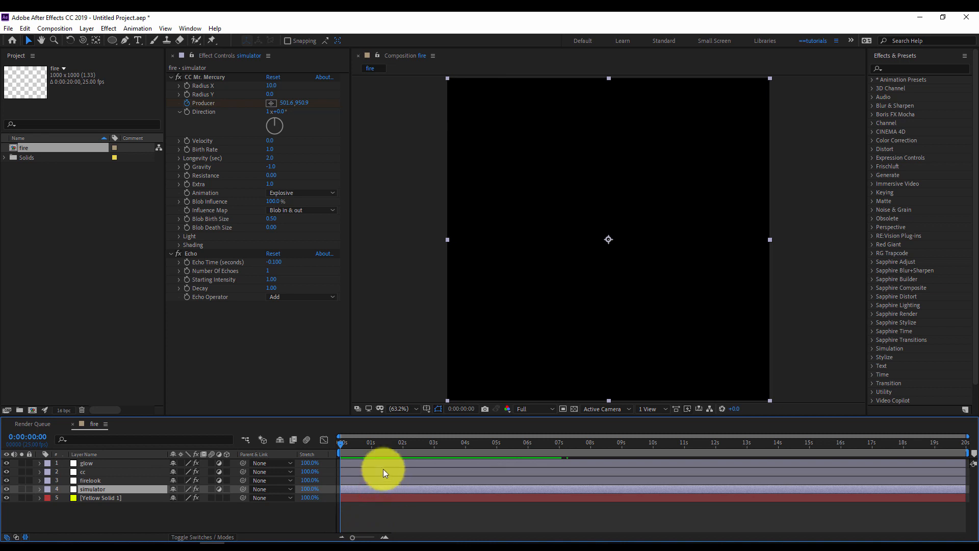
Scrub the moving fire, return to 0:00:00:00 and remove all Producer keyframes from the simulator layer
{"action": "left_click_drag", "start_coordinate": [362, 441], "coordinate": [384, 445]}
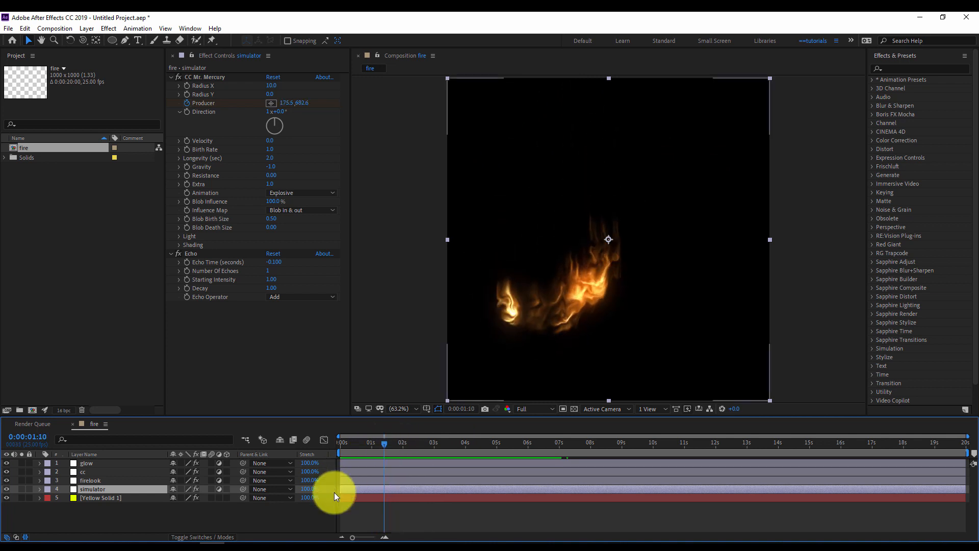
{"action": "left_click", "coordinate": [354, 515]}
{"action": "left_click", "coordinate": [366, 490]}
{"action": "left_click_drag", "start_coordinate": [377, 446], "coordinate": [325, 449]}
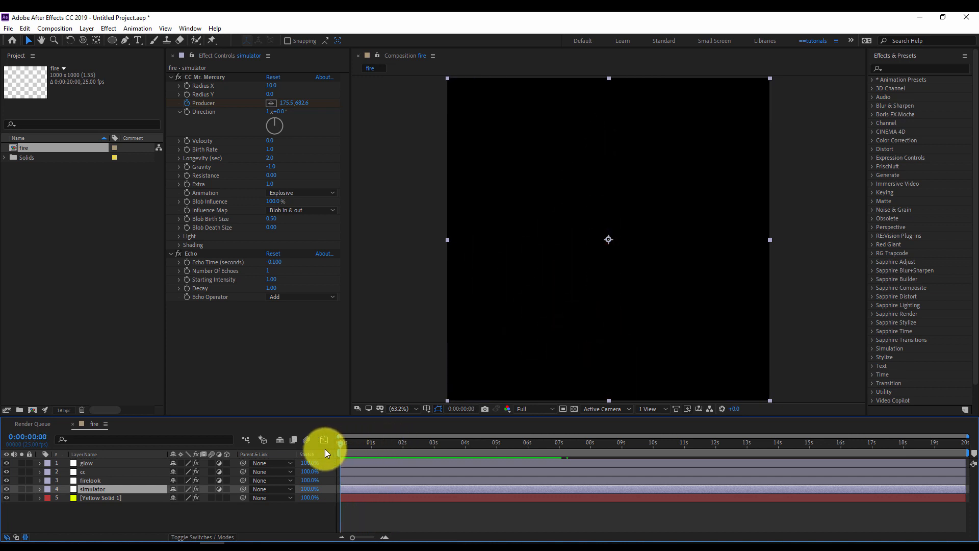
{"action": "left_click", "coordinate": [186, 105]}
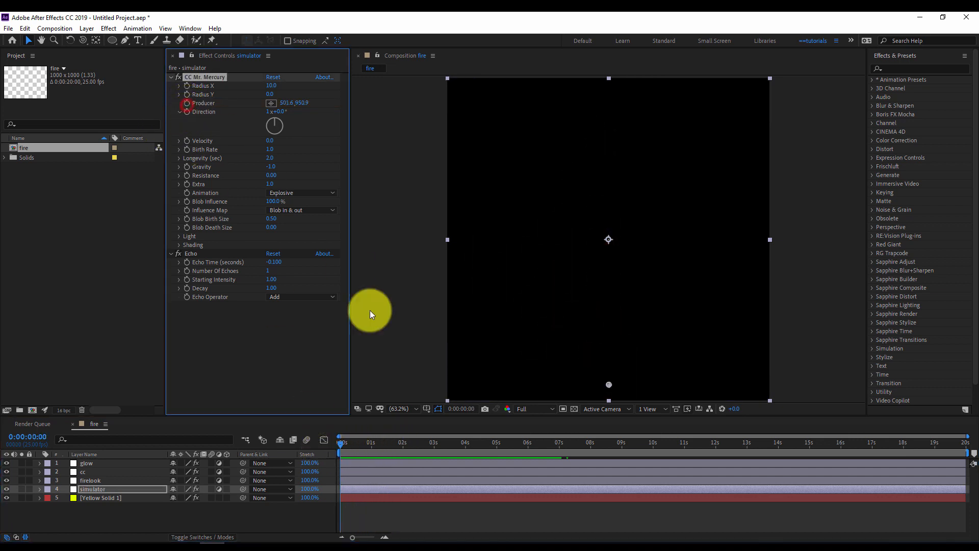
Set CC Mr. Mercury's Radius X to 50 on the simulator layer and preview the wider fire
{"action": "left_click_drag", "start_coordinate": [361, 446], "coordinate": [442, 445]}
{"action": "left_click", "coordinate": [126, 521]}
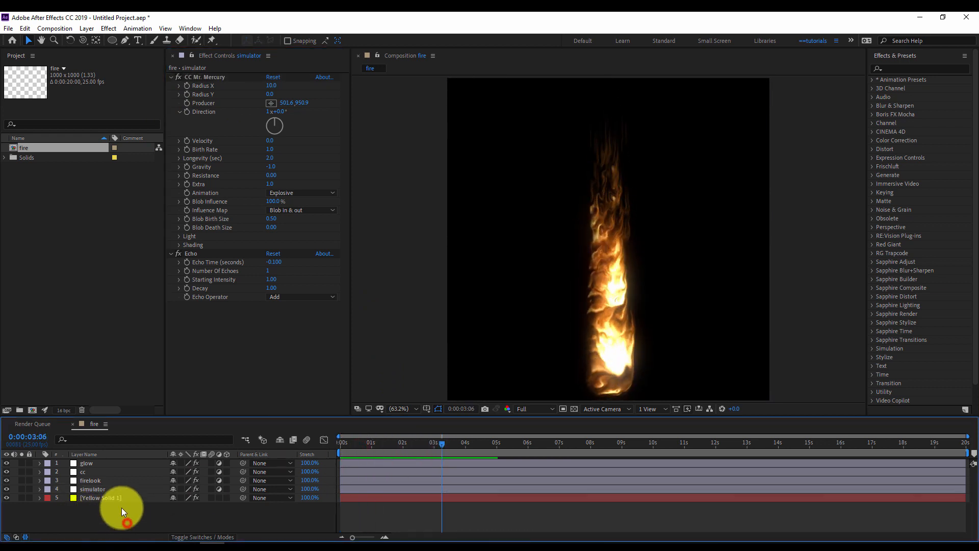
{"action": "left_click", "coordinate": [101, 487]}
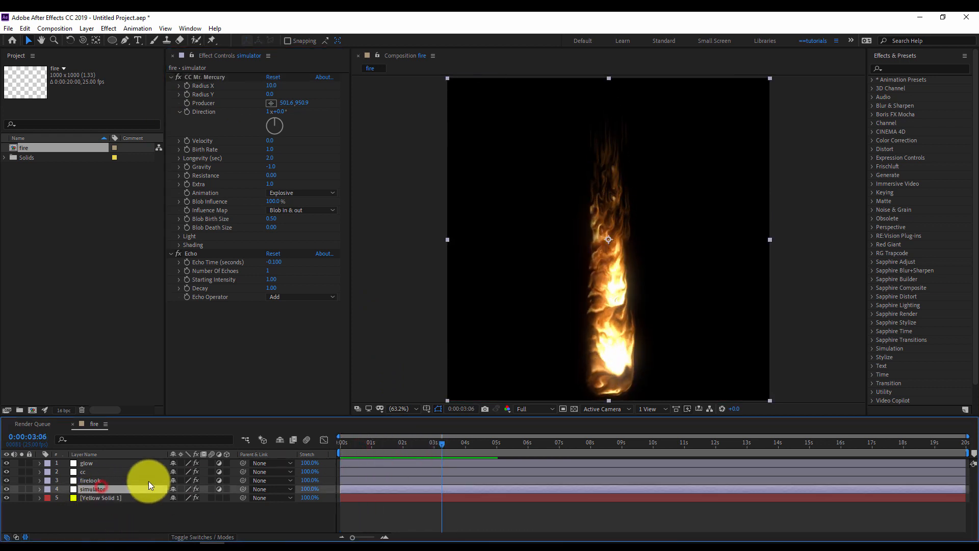
{"action": "left_click", "coordinate": [270, 88]}
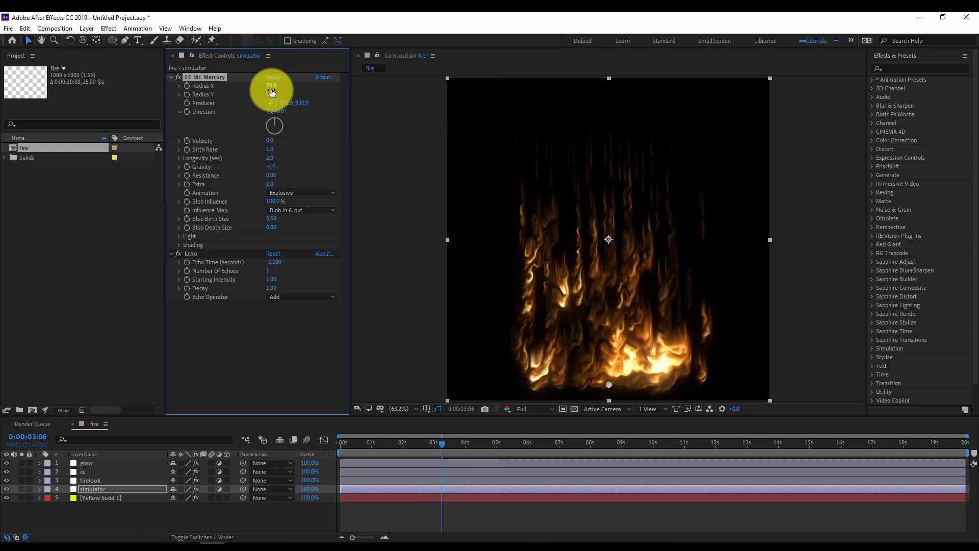
{"action": "left_click_drag", "start_coordinate": [356, 444], "coordinate": [409, 445]}
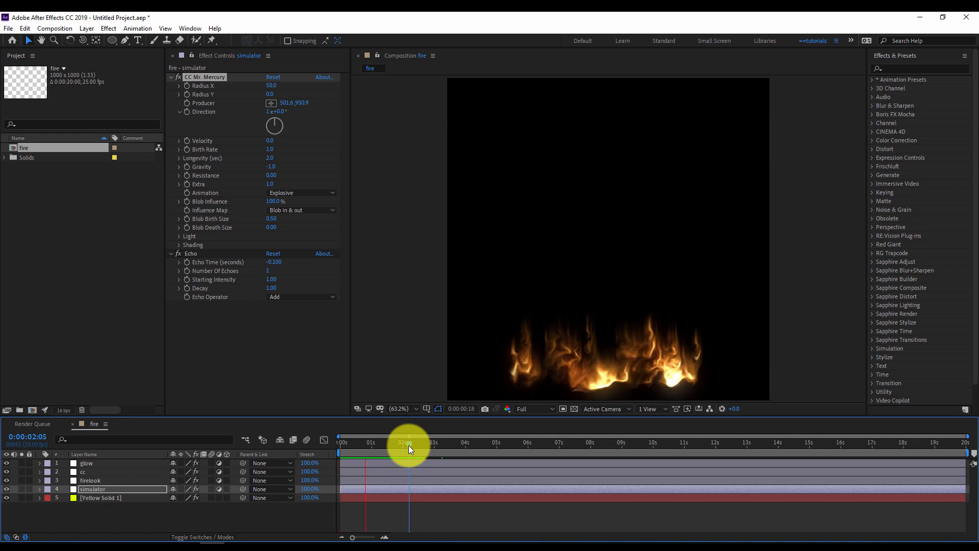
{"action": "left_click_drag", "start_coordinate": [409, 445], "coordinate": [433, 443]}
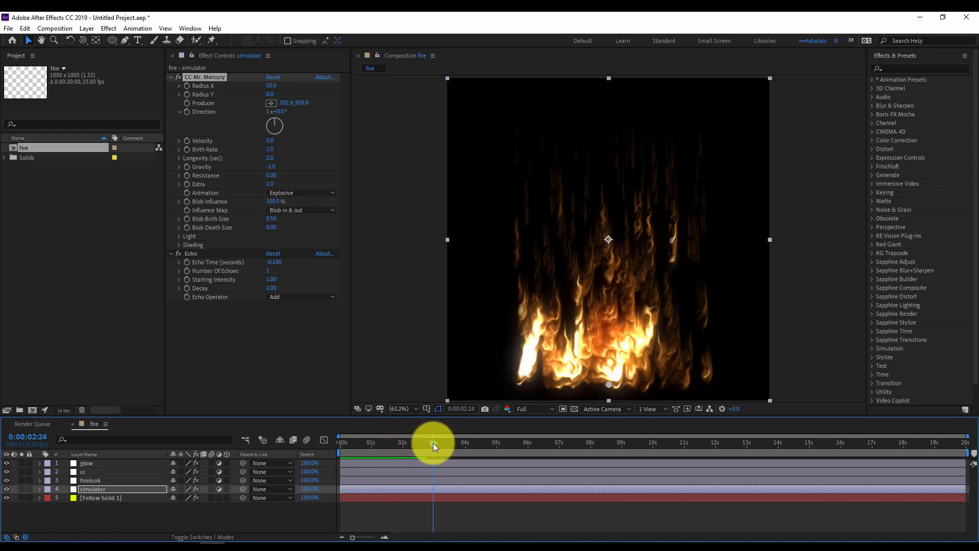
Set CC Mr. Mercury's Longevity to 1.0 second and scrub to 0:00:04:06 to check the flames
{"action": "left_click", "coordinate": [270, 159]}
{"action": "left_click_drag", "start_coordinate": [270, 159], "coordinate": [270, 159]}
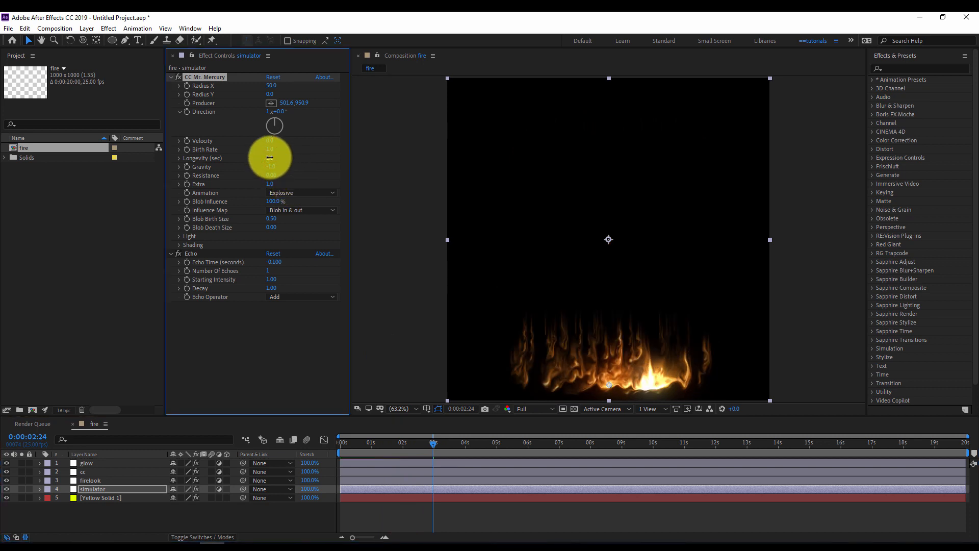
{"action": "left_click_drag", "start_coordinate": [415, 442], "coordinate": [472, 441]}
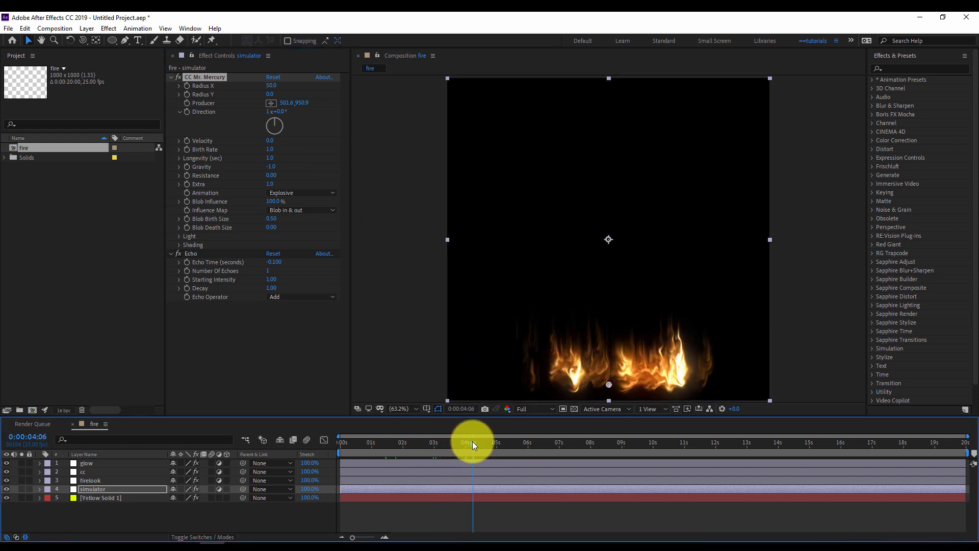
Set CC Mr. Mercury's Gravity to -0.5 and scrub through the timeline to check the flame height
{"action": "left_click", "coordinate": [271, 168]}
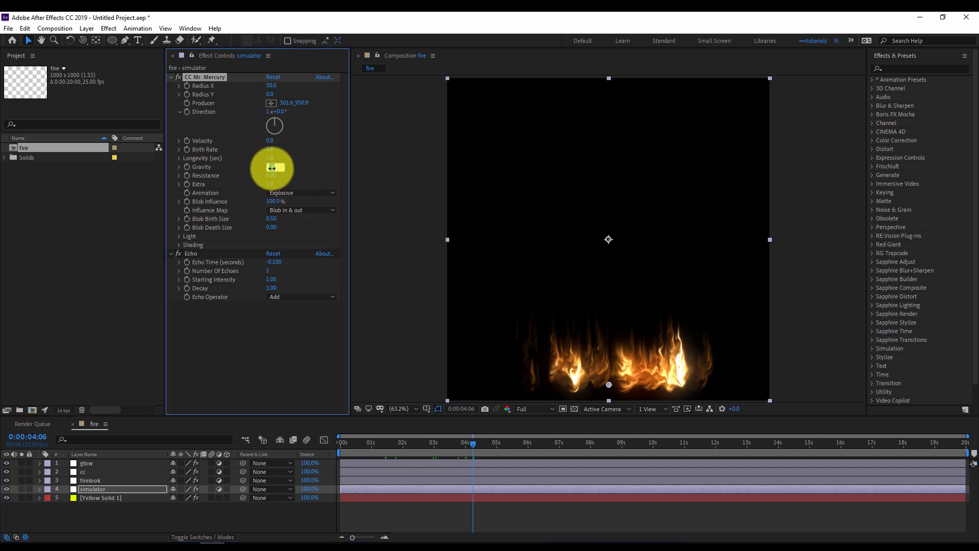
{"action": "type", "text": "-0.5"}
{"action": "key", "text": "Return"}
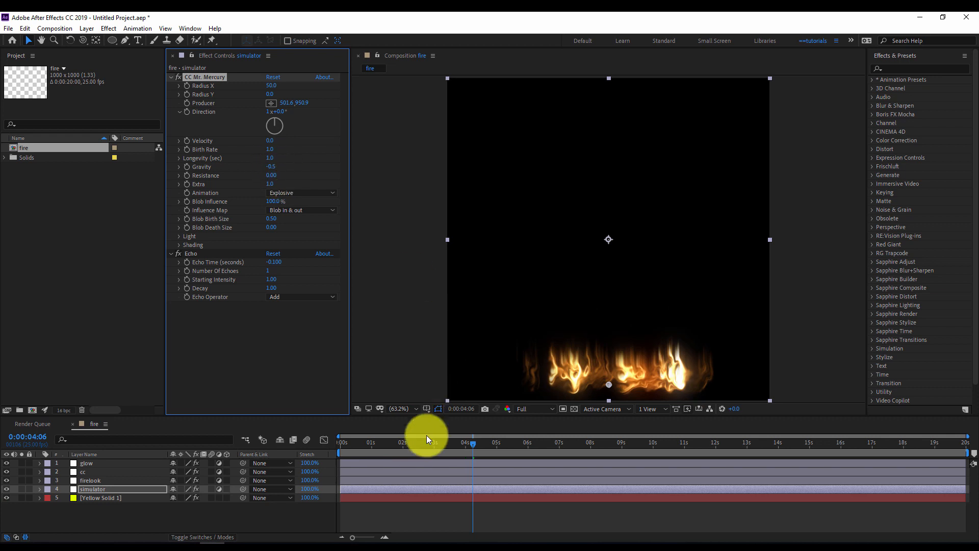
{"action": "left_click_drag", "start_coordinate": [373, 443], "coordinate": [443, 439]}
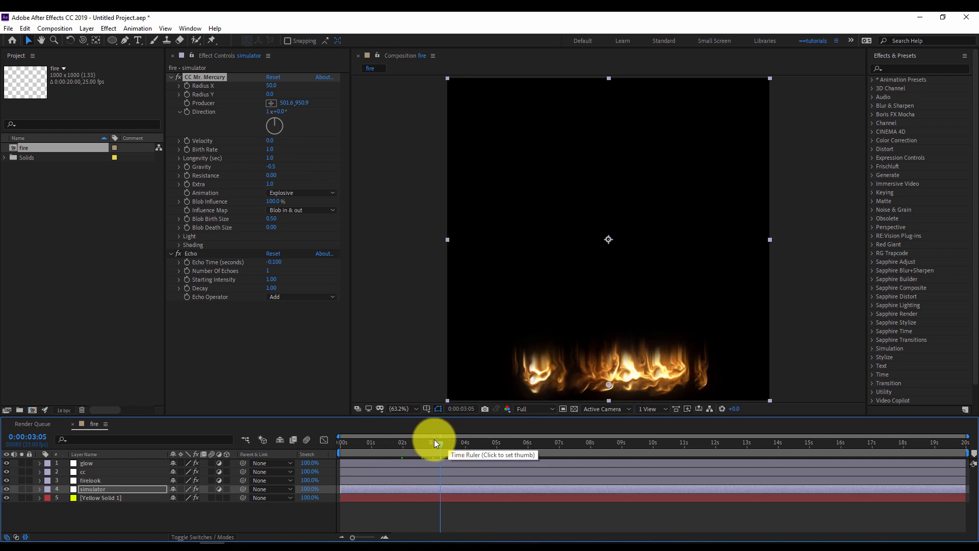
Set CC Mr. Mercury's Gravity to -2.0 and preview the fire animation
{"action": "left_click", "coordinate": [266, 167]}
{"action": "left_click", "coordinate": [271, 167]}
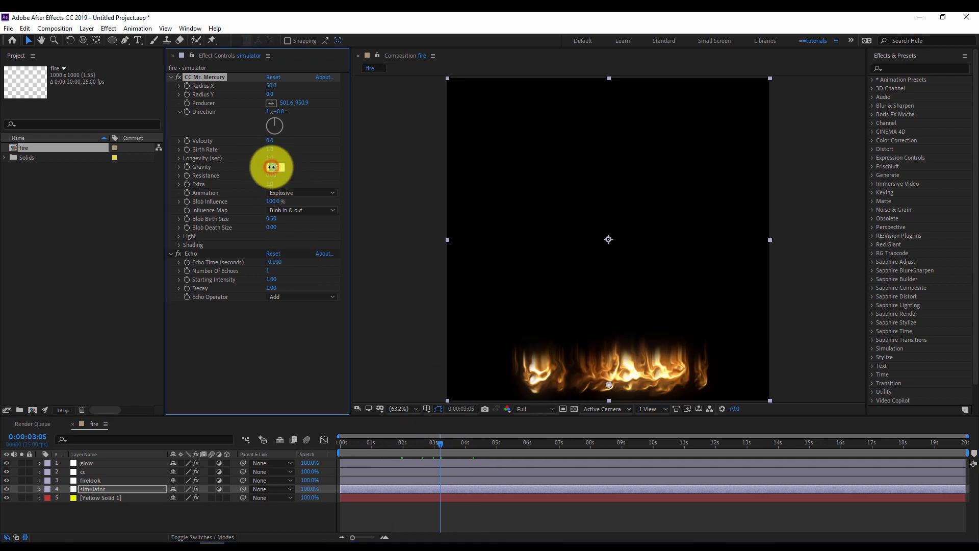
{"action": "key", "text": "Return"}
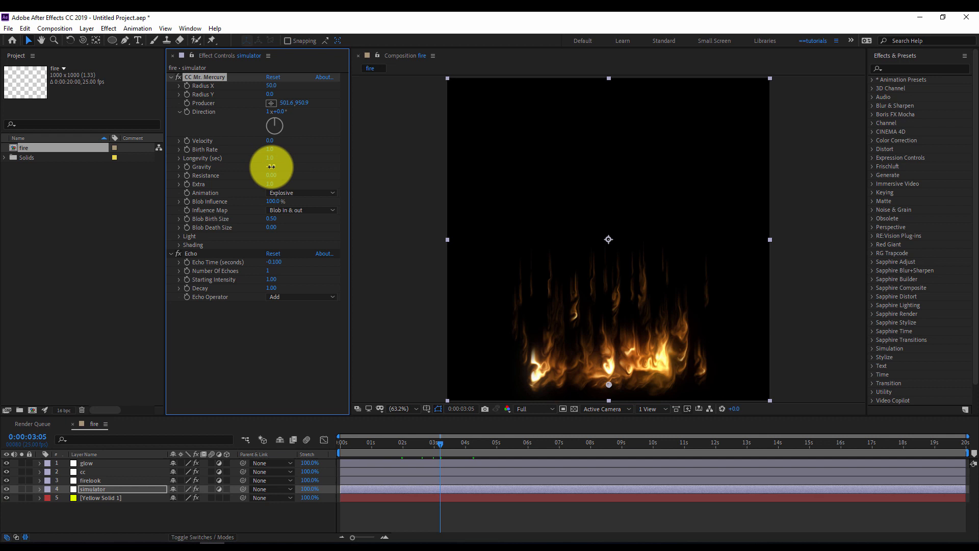
{"action": "key", "text": "space"}
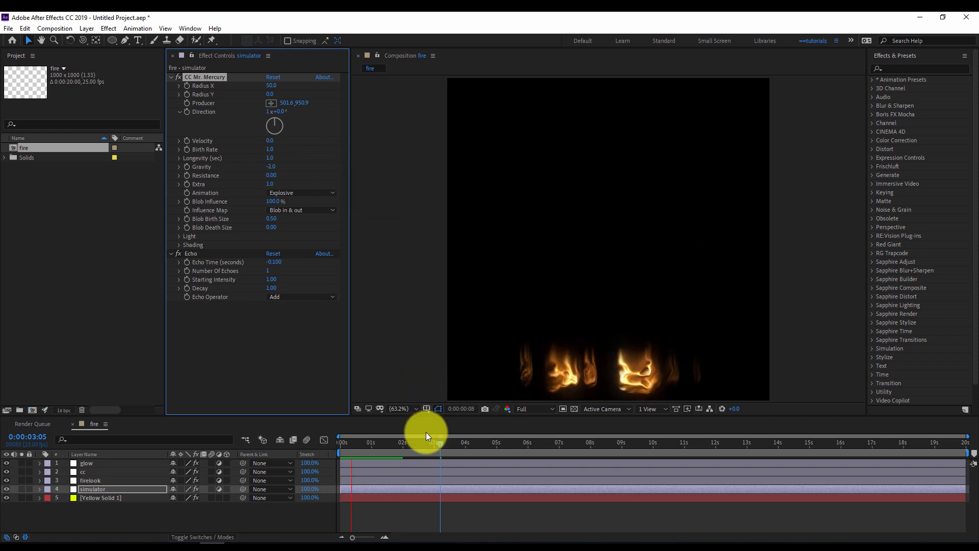
Place the playhead at 0:00:01:19 and set CC Mr. Mercury's Gravity to -1 and Longevity to 2 seconds
{"action": "left_click", "coordinate": [396, 445]}
{"action": "left_click", "coordinate": [272, 166]}
{"action": "type", "text": "-1"}
{"action": "key", "text": "Return"}
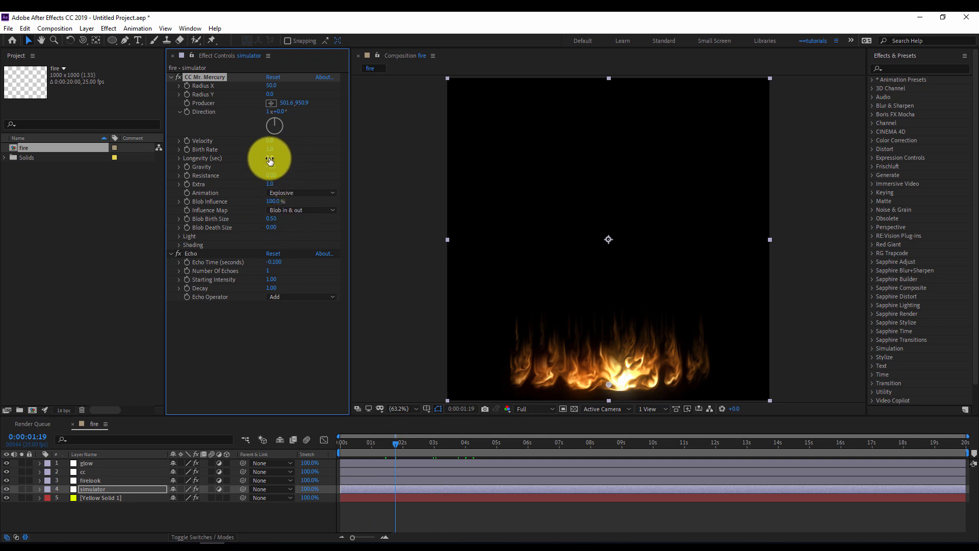
{"action": "type", "text": "2"}
{"action": "key", "text": "Return"}
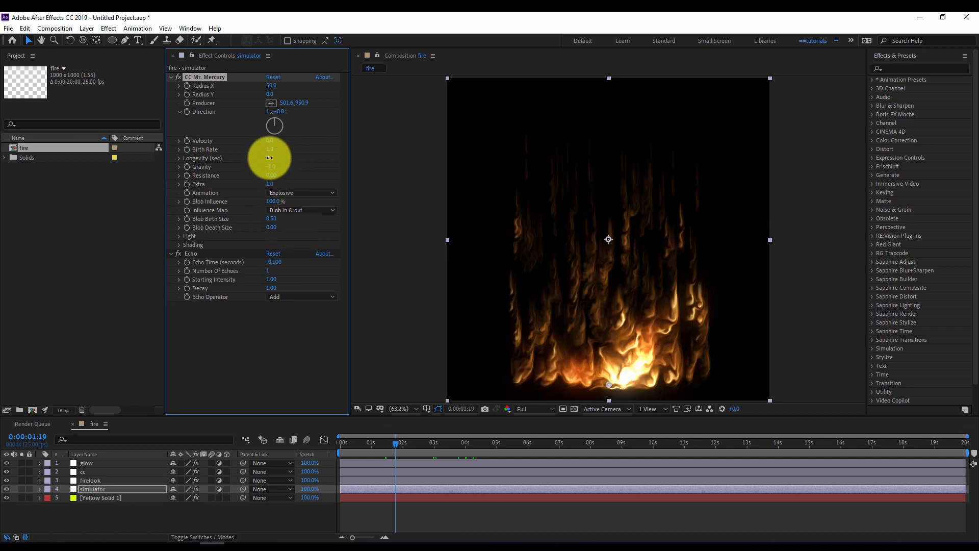
Try a CC Mr. Mercury Velocity of 0.3 at 0:00:04:06, preview the fire, and return Velocity to 0
{"action": "left_click_drag", "start_coordinate": [397, 442], "coordinate": [473, 441]}
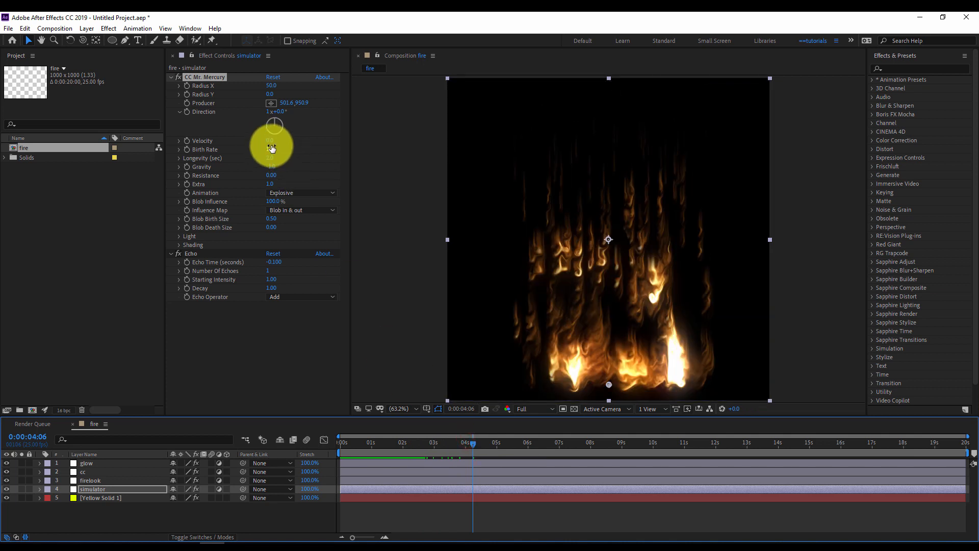
{"action": "left_click", "coordinate": [268, 141]}
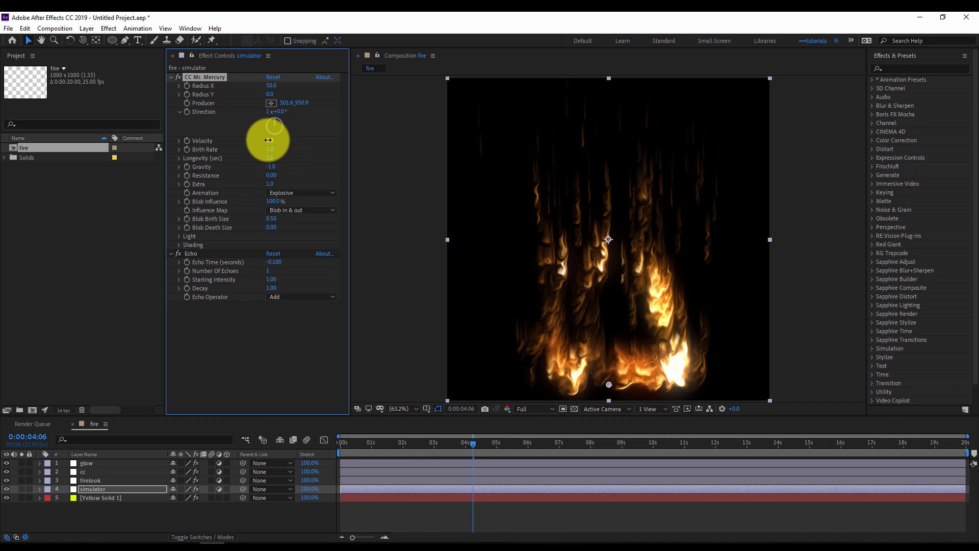
{"action": "key", "text": "space"}
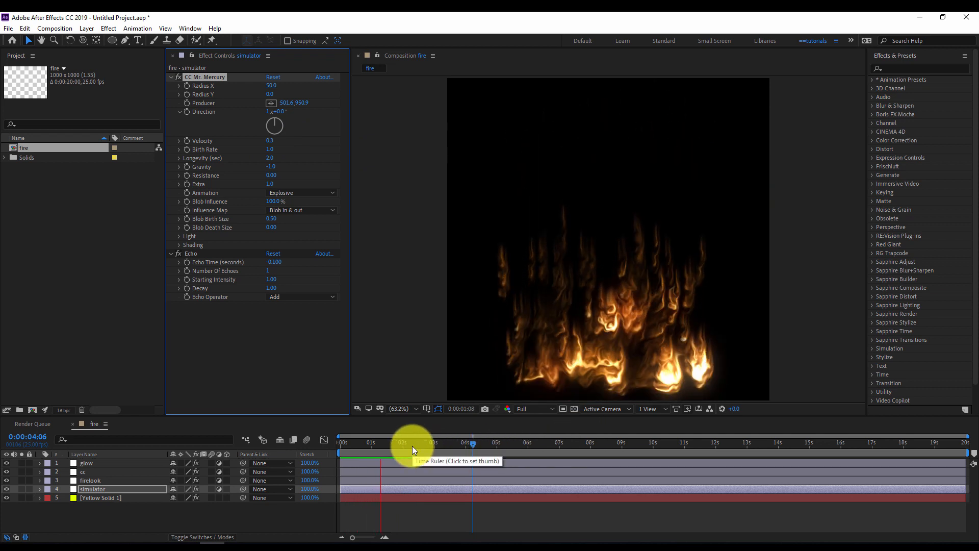
{"action": "key", "text": "space"}
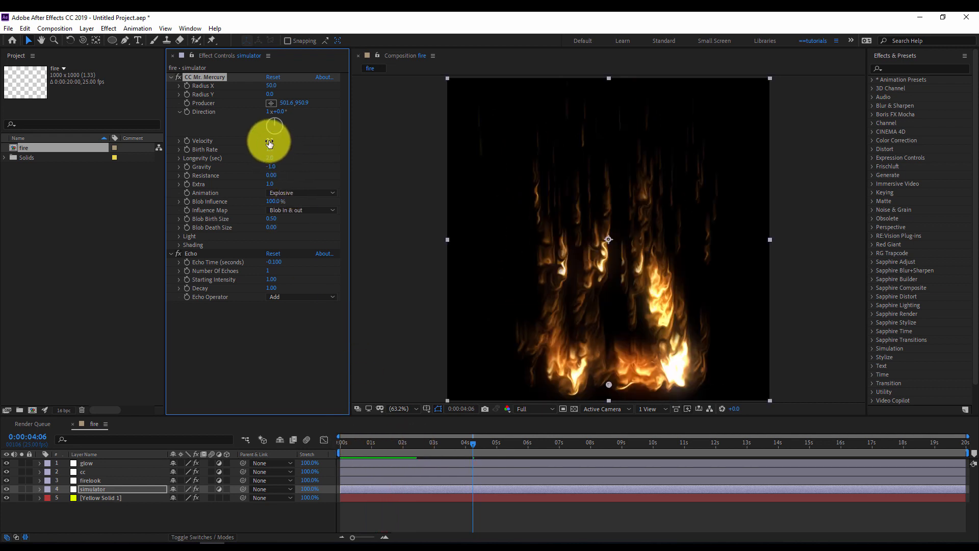
{"action": "type", "text": "0"}
{"action": "key", "text": "Return"}
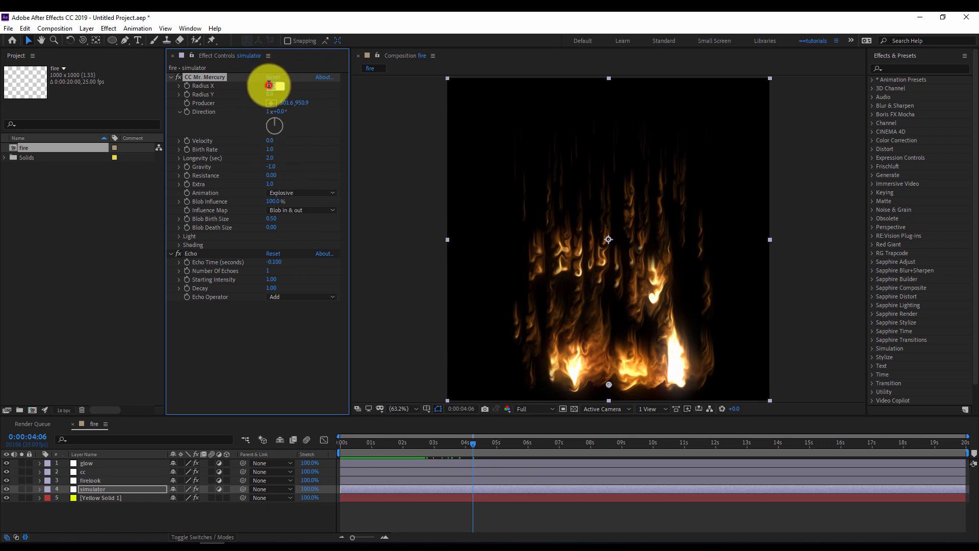
Set CC Mr. Mercury's Radius X to 10 and scrub to 0:00:02:03 to check the narrow flame
{"action": "type", "text": "0"}
{"action": "key", "text": "Return"}
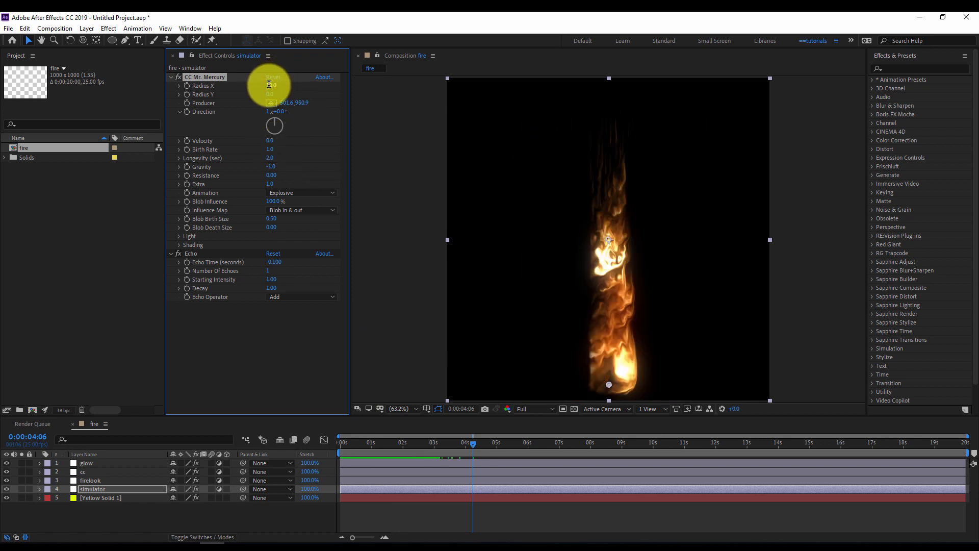
{"action": "left_click", "coordinate": [361, 524]}
{"action": "left_click_drag", "start_coordinate": [362, 444], "coordinate": [406, 443]}
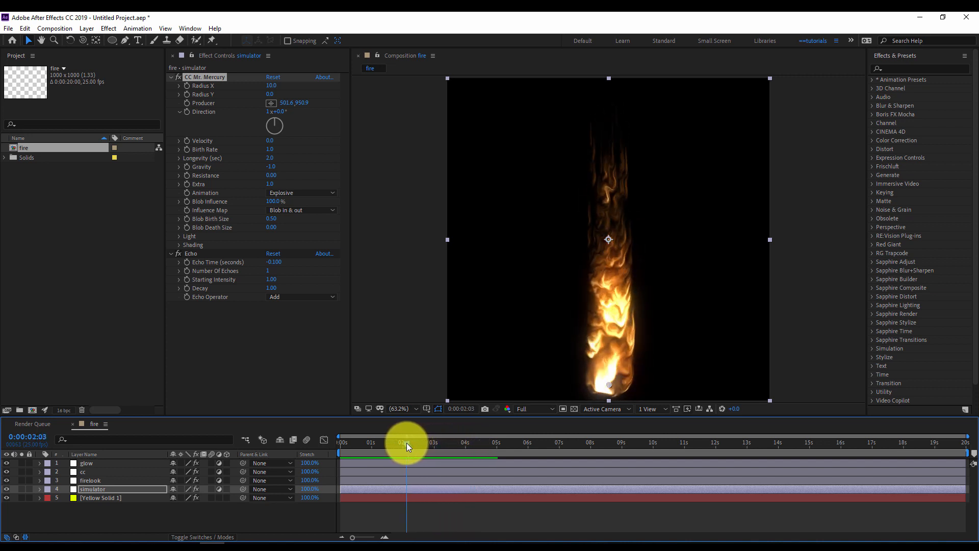
Set CC Mr. Mercury's Longevity to 1 second for the narrow flame
{"action": "left_click", "coordinate": [270, 158]}
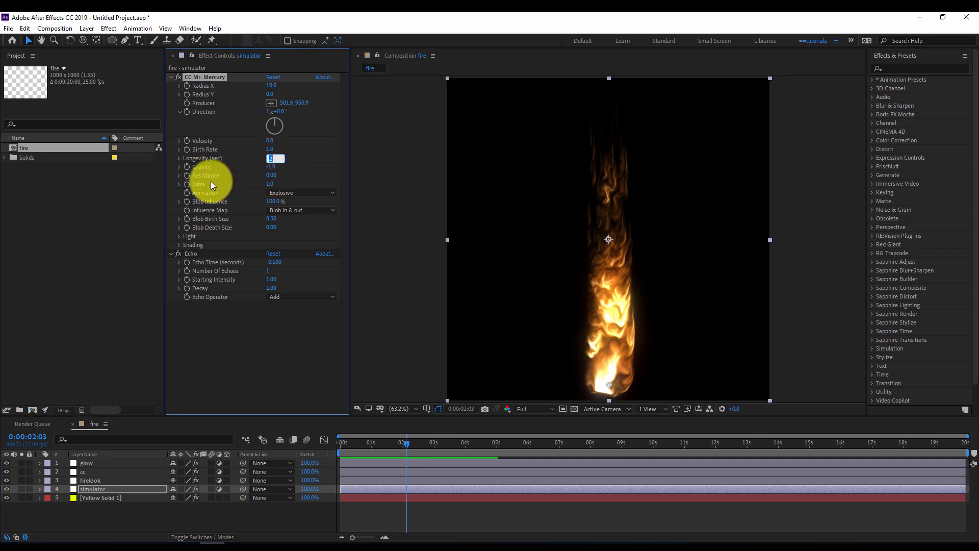
{"action": "type", "text": "1"}
{"action": "key", "text": "Return"}
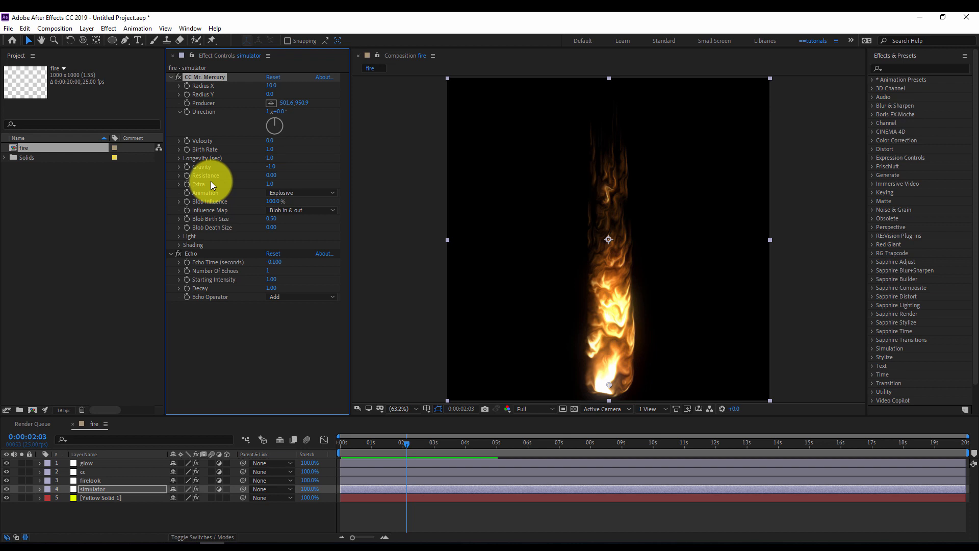